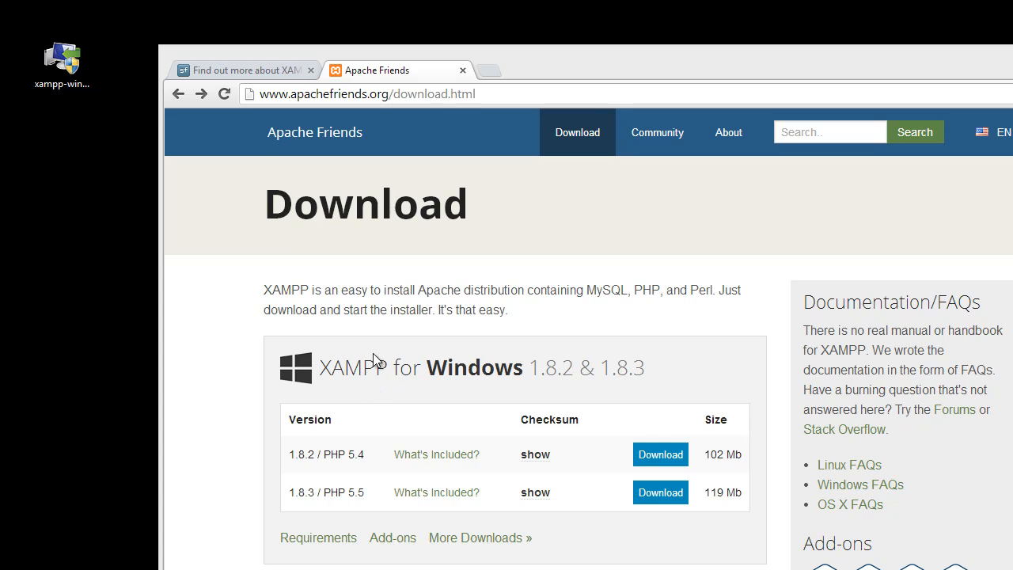
Scroll through the XAMPP download page to review the Windows, Linux and OS X versions
click(212, 291)
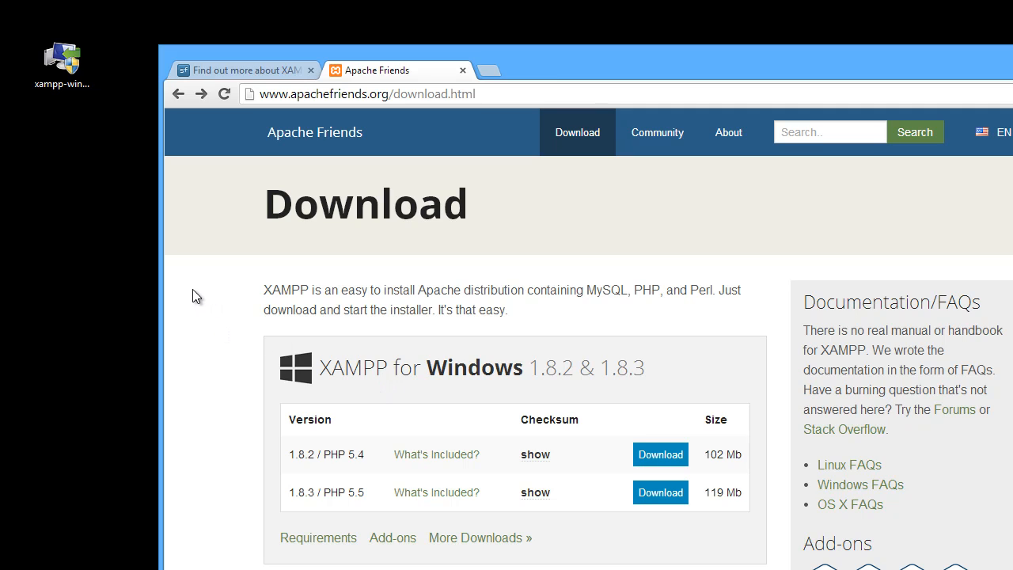
scroll(197, 292, down, 2)
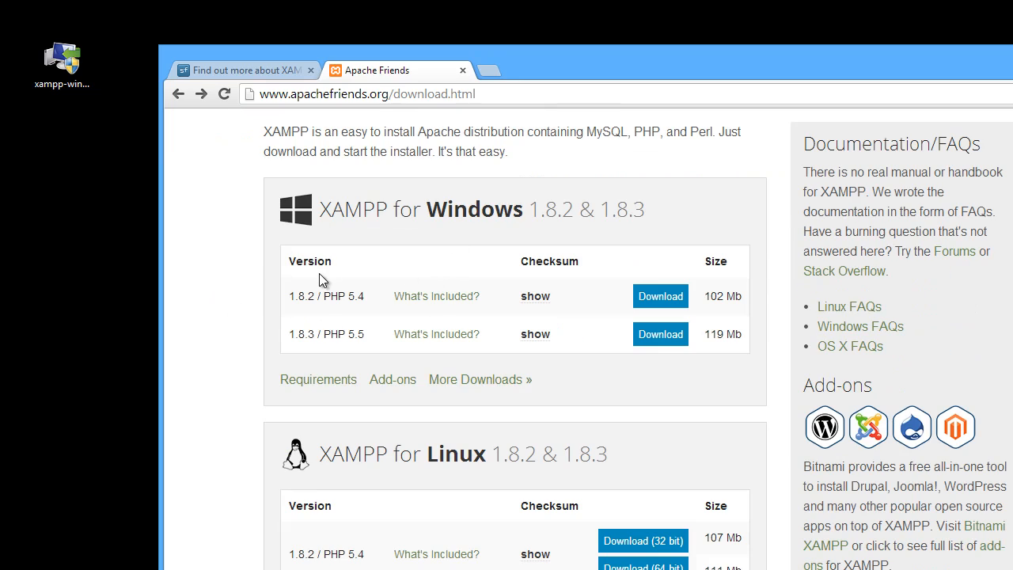
scroll(374, 282, down, 6)
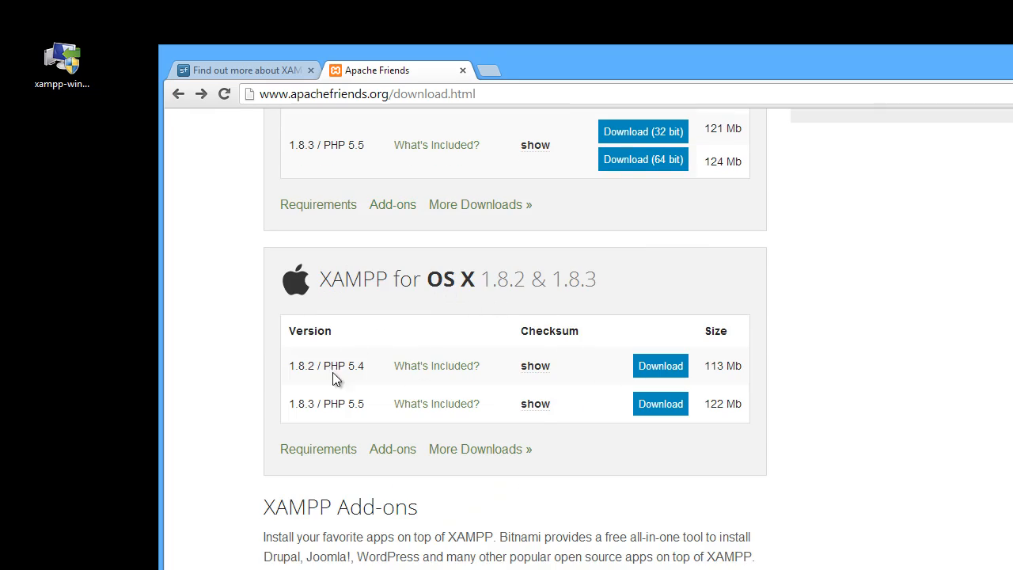
scroll(431, 407, up, 1)
scroll(435, 410, up, 10)
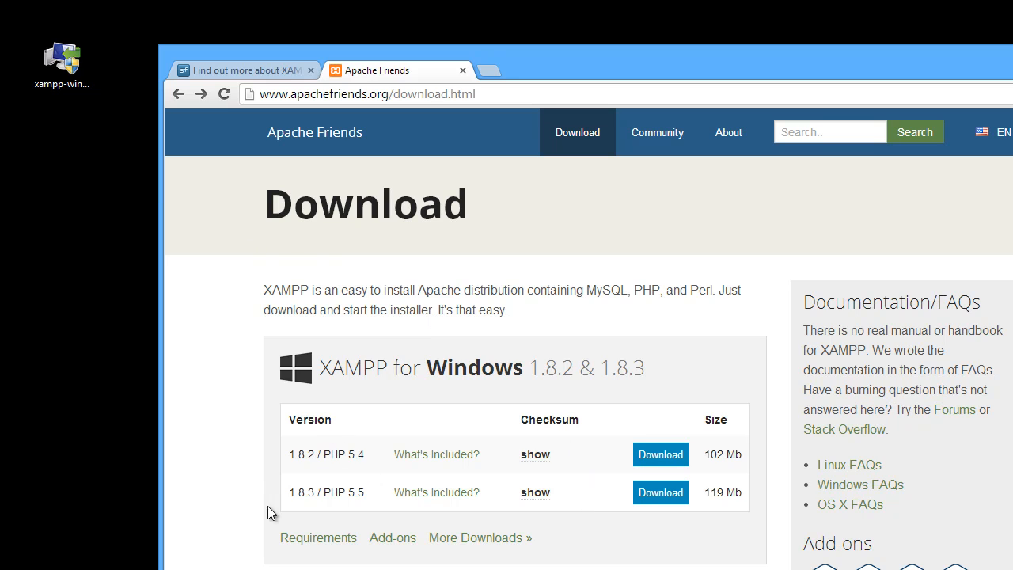
Launch the downloaded XAMPP installer from the desktop and accept the antivirus and UAC notices
drag(65, 65, 80, 148)
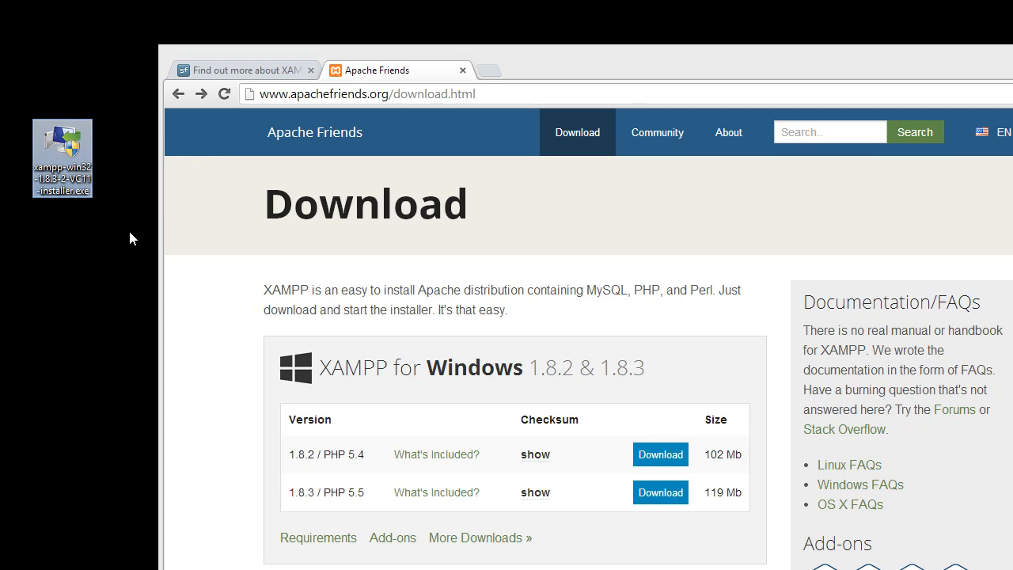
double_click(67, 145)
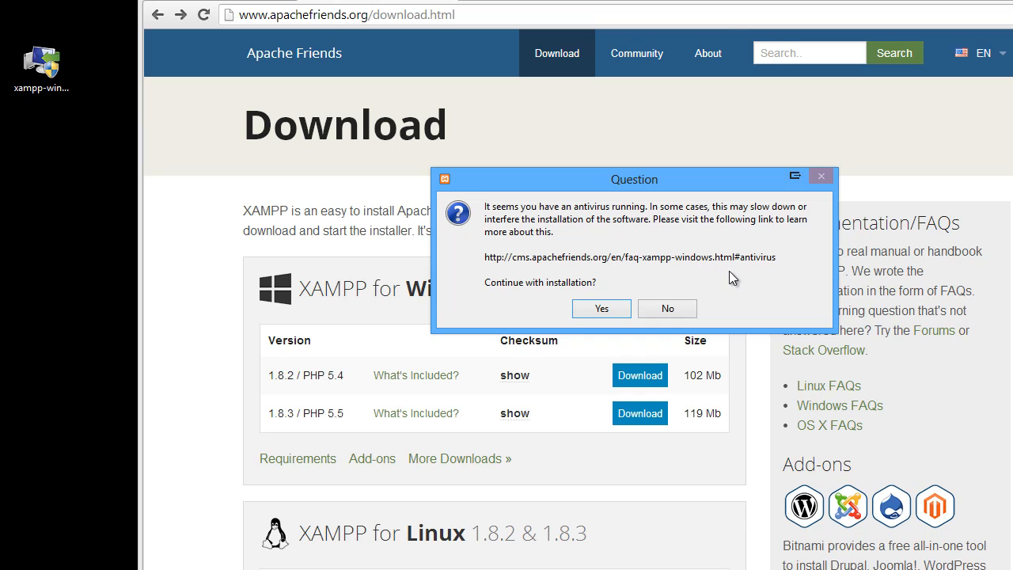
click(605, 309)
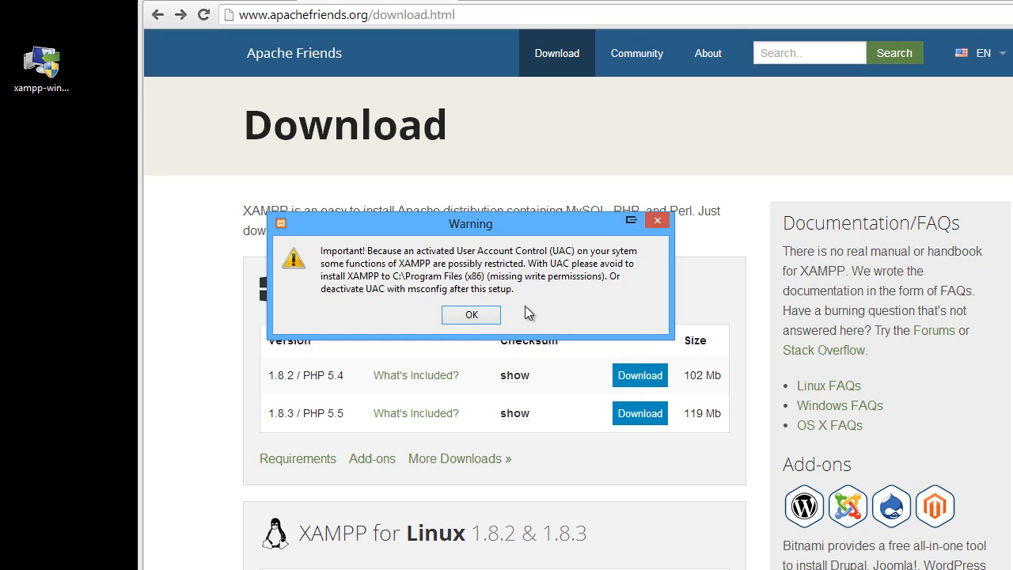
click(471, 316)
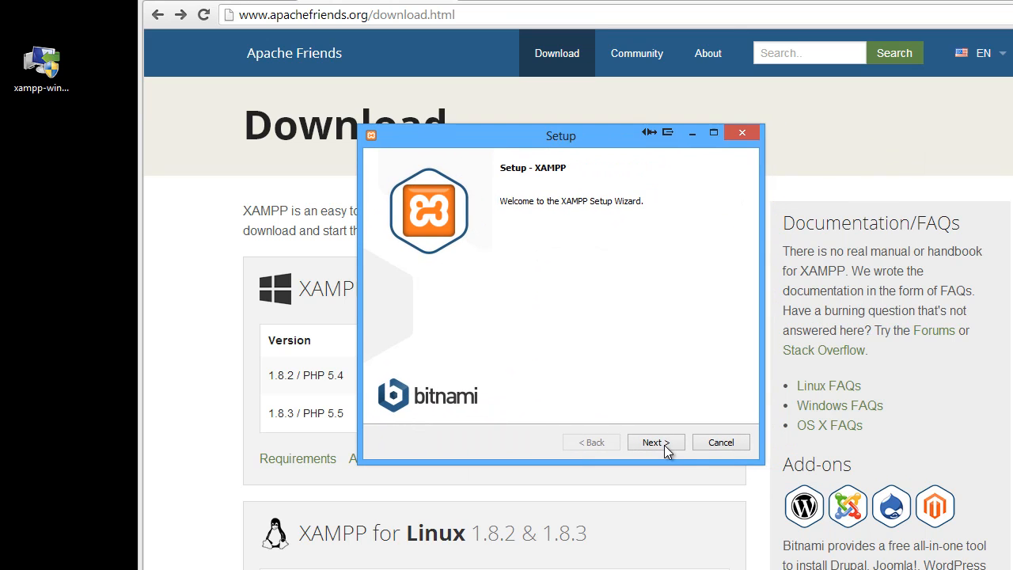
In the setup components, deselect FileZilla FTP Server, Mercury Mail Server, Tomcat, Perl and Webalizer and continue
click(660, 441)
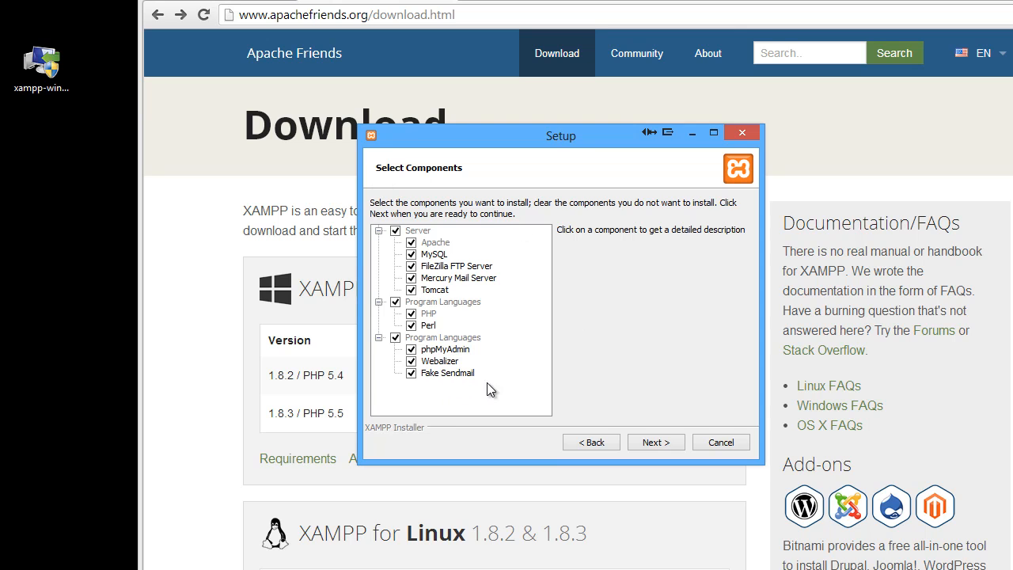
drag(457, 130, 354, 60)
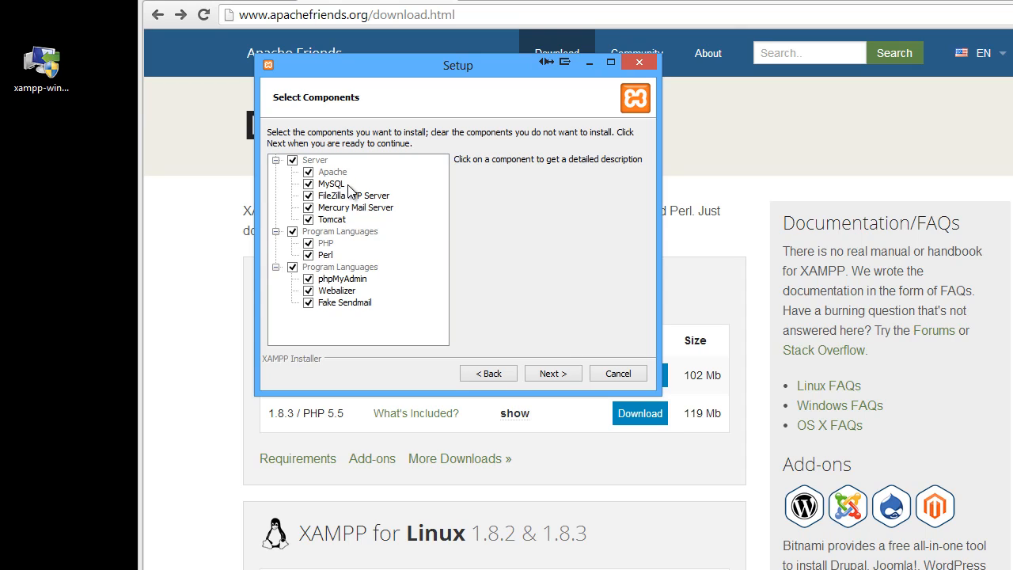
click(308, 196)
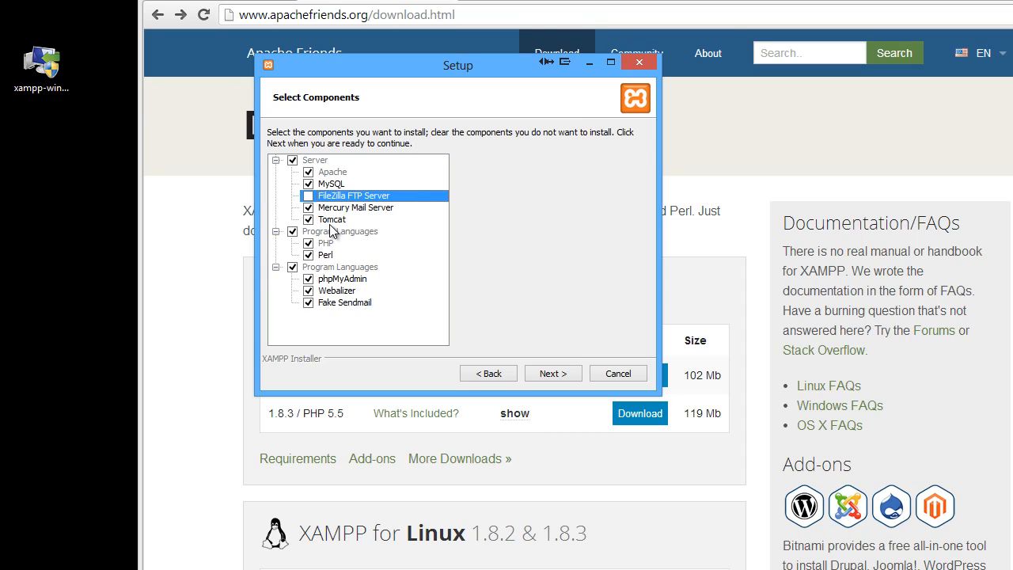
click(308, 207)
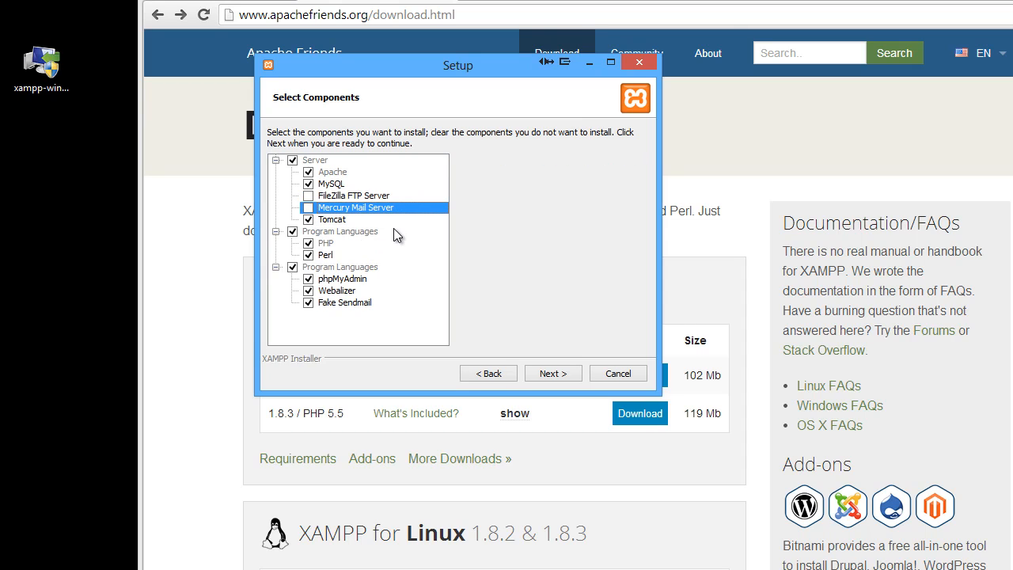
click(308, 220)
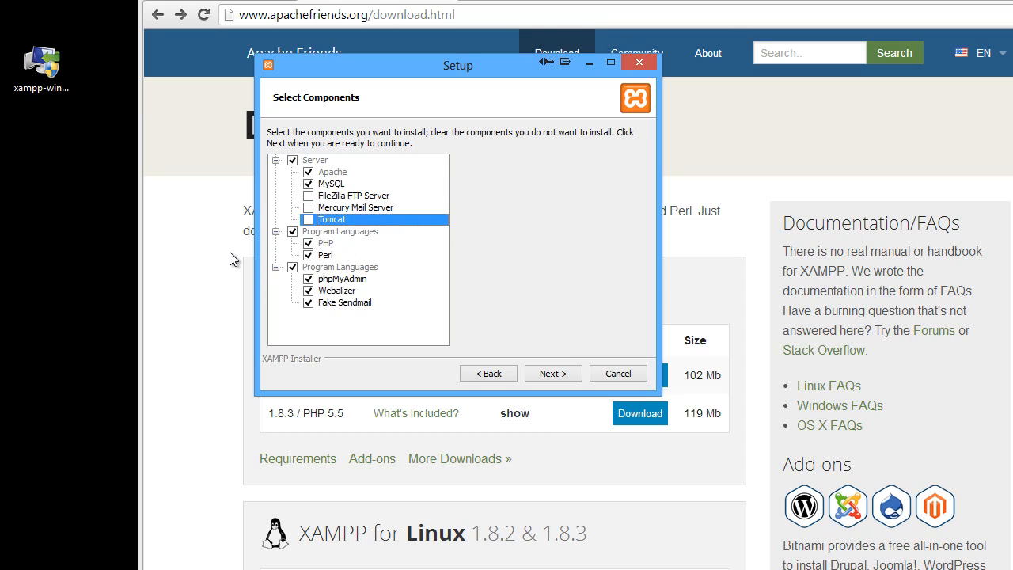
click(308, 255)
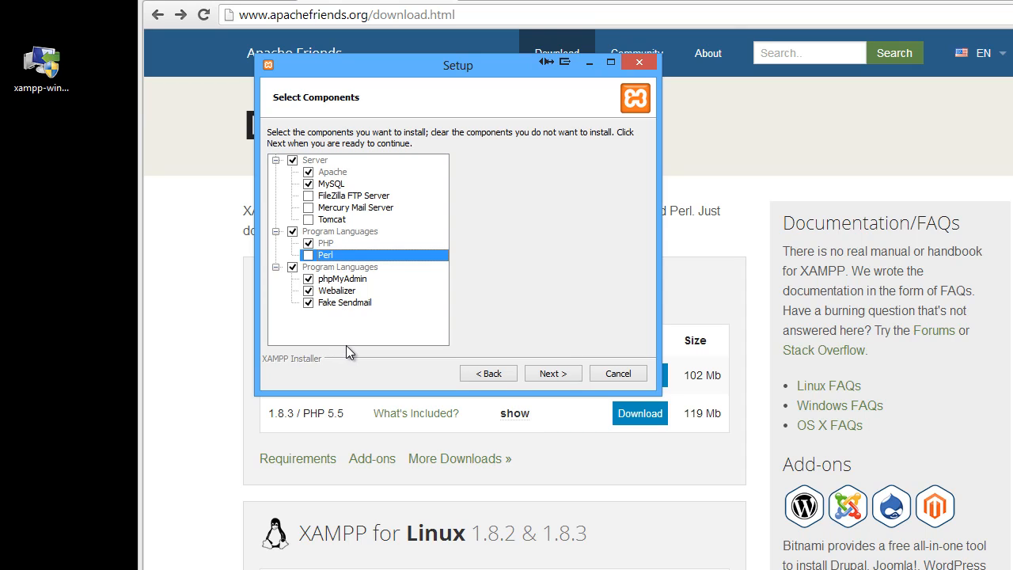
click(308, 290)
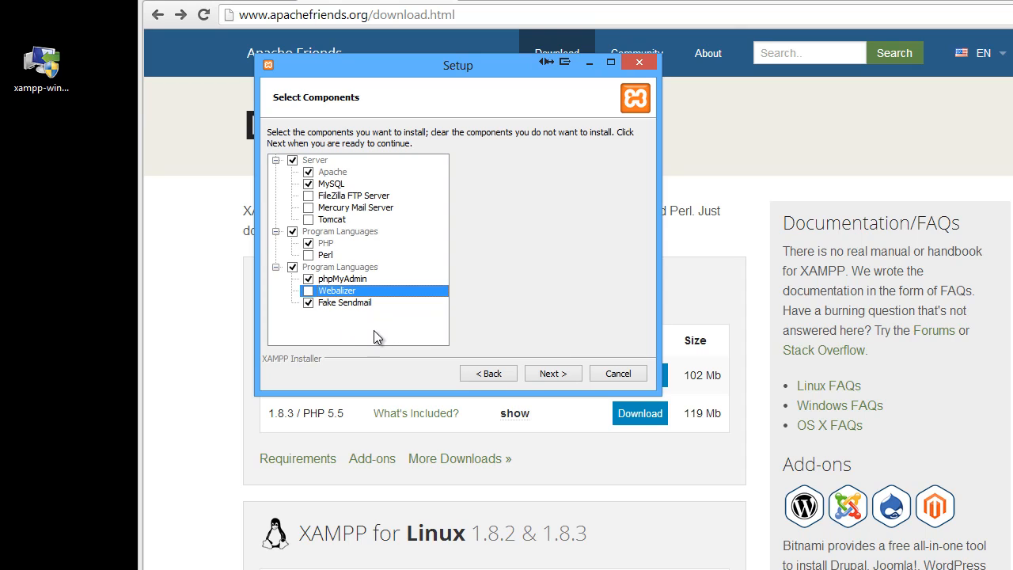
click(550, 373)
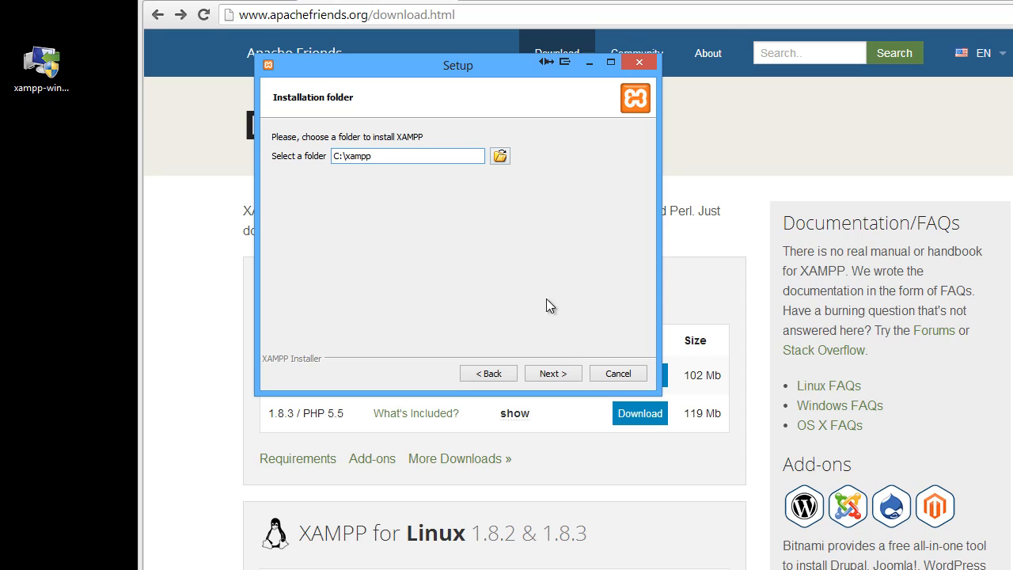
Install XAMPP into C:\xampp with the BitNami learn-more option cleared, finishing with the Control Panel set to start
click(555, 373)
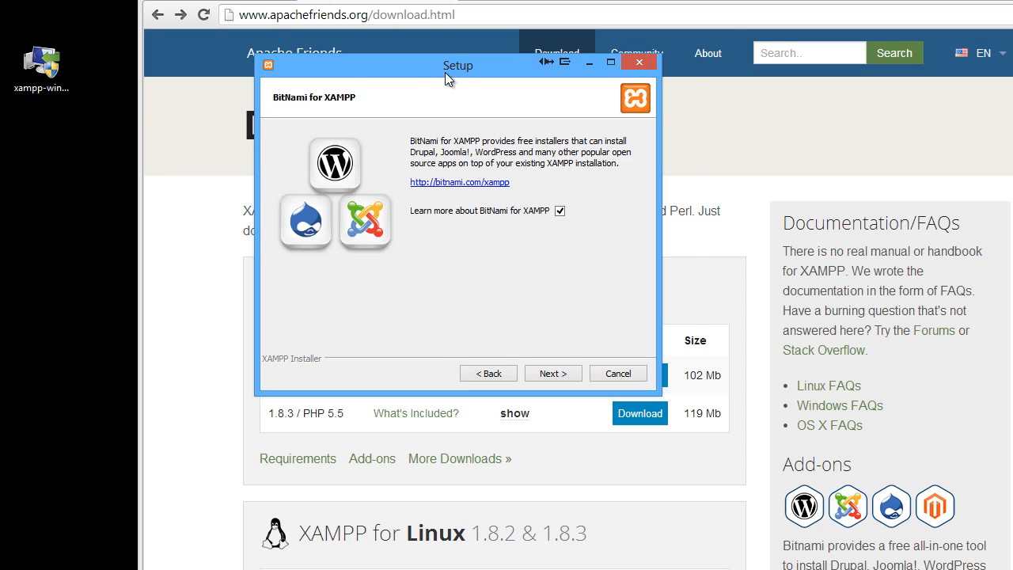
drag(445, 77, 478, 101)
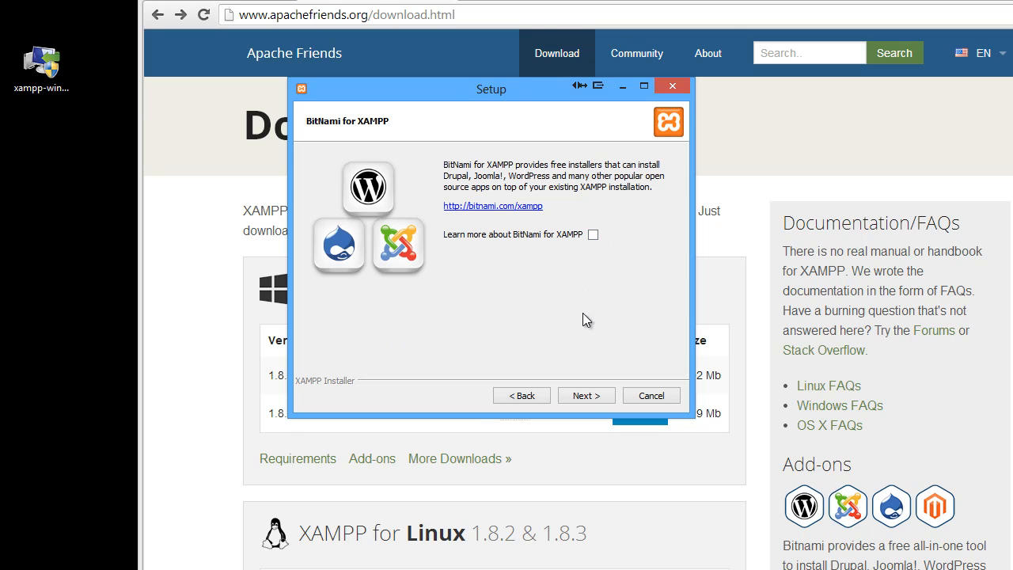
click(583, 395)
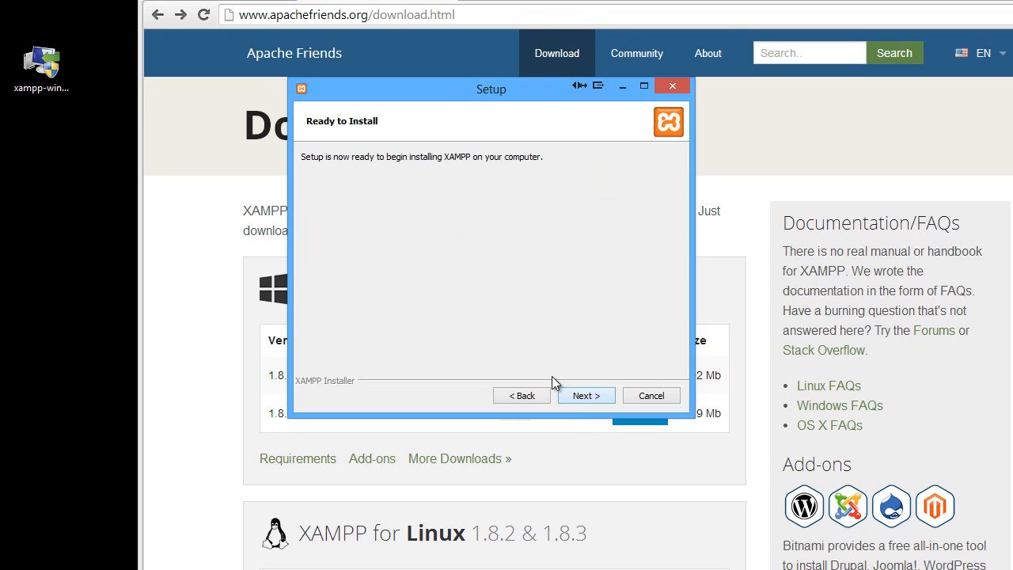
click(587, 398)
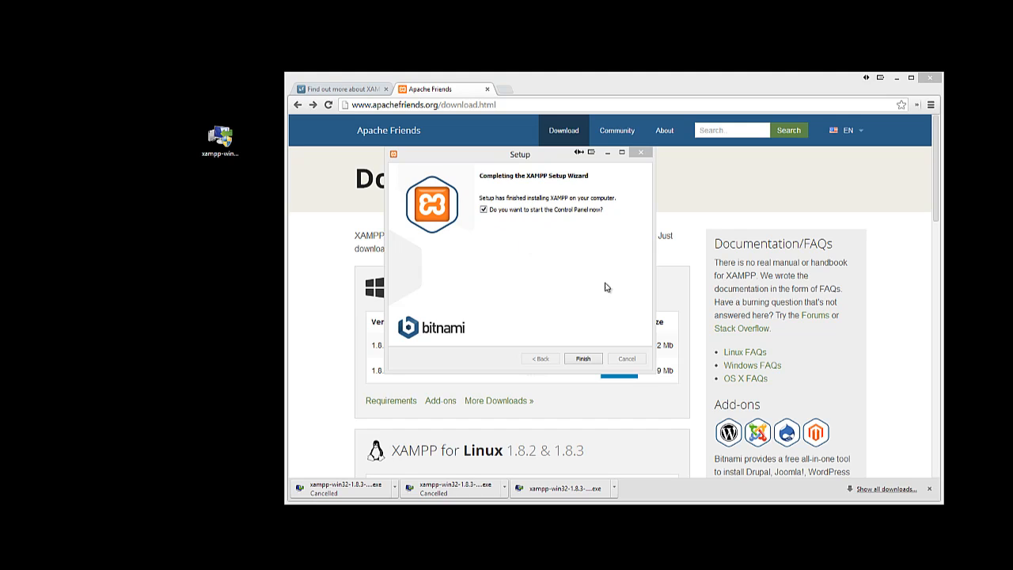
click(586, 360)
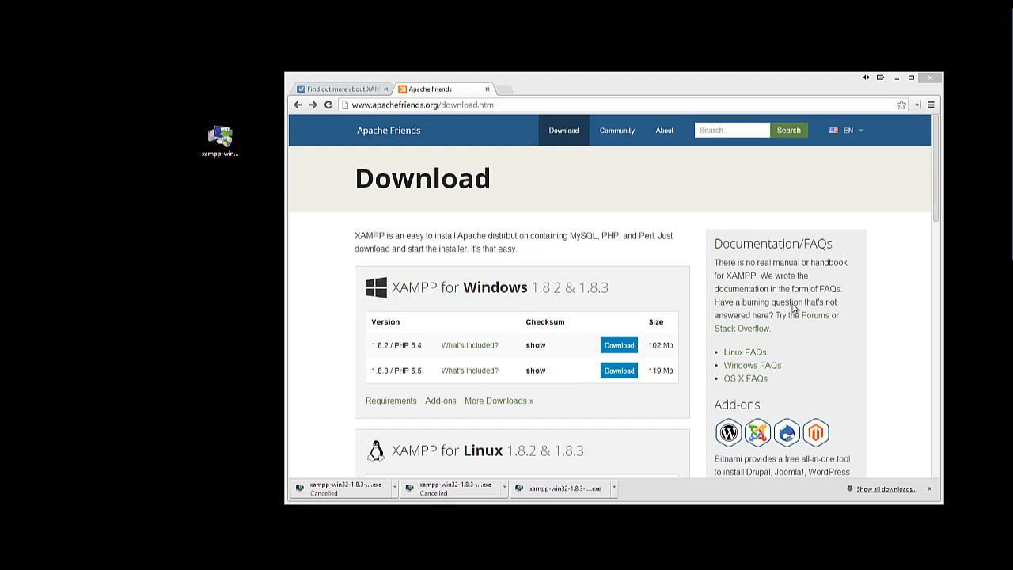
Start the Apache and MySQL modules and allow both through the Windows firewall on private networks
drag(485, 179, 483, 126)
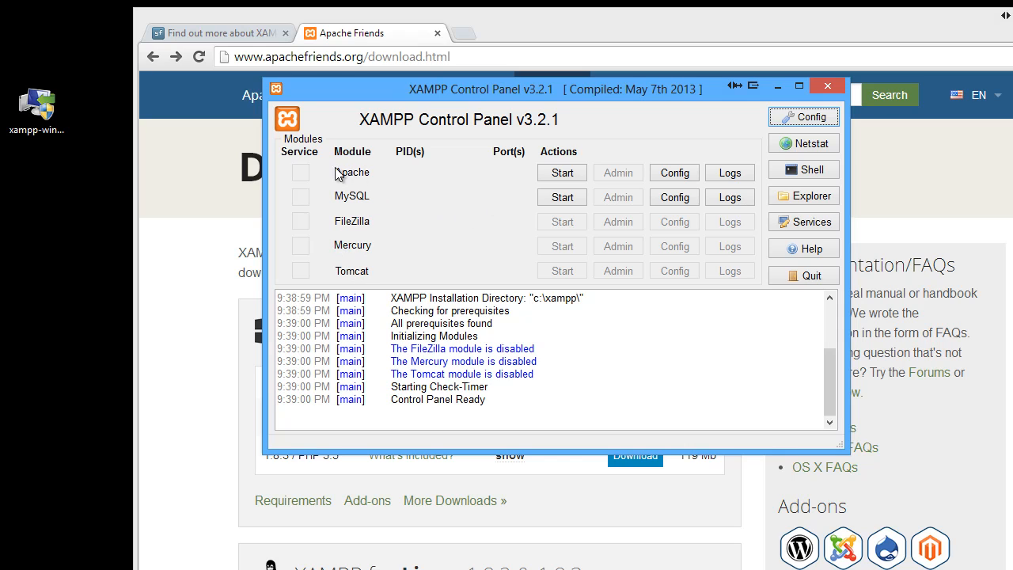
click(560, 174)
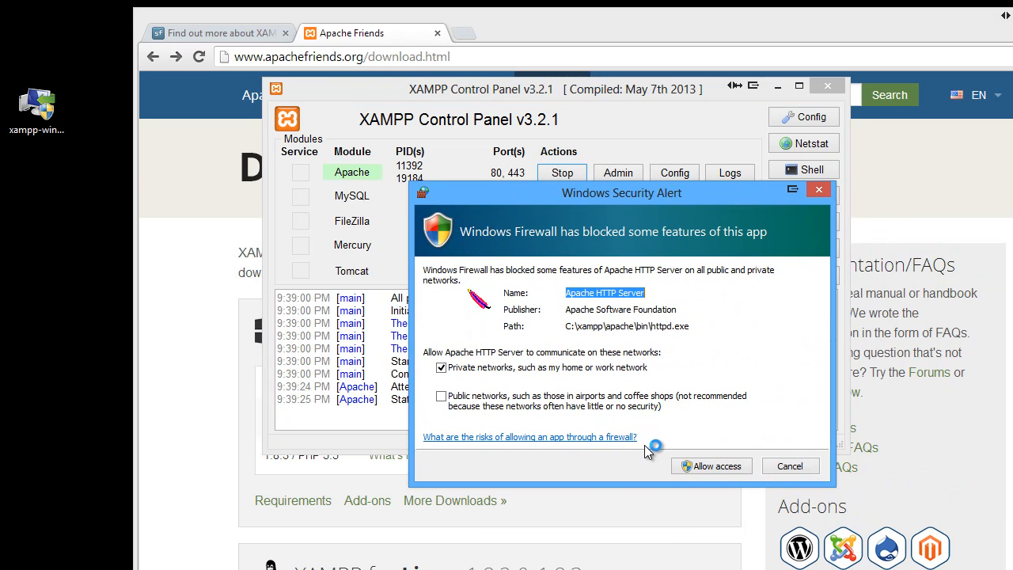
click(708, 467)
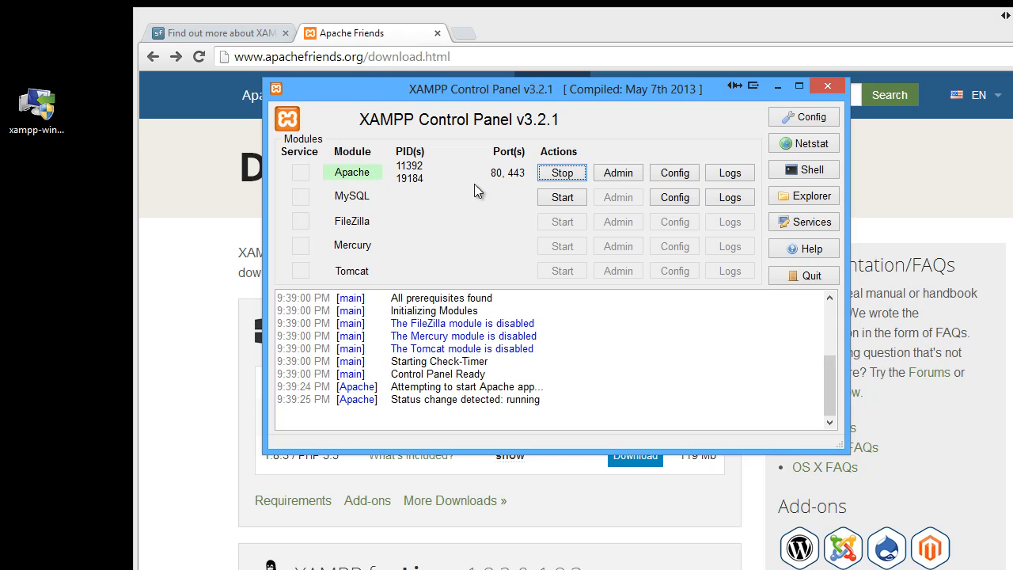
click(557, 196)
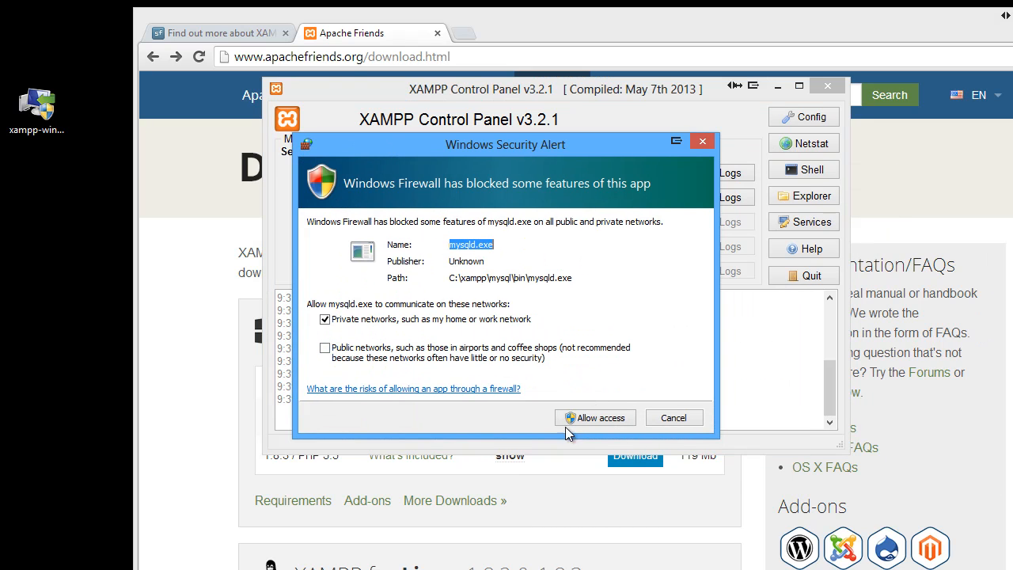
click(601, 422)
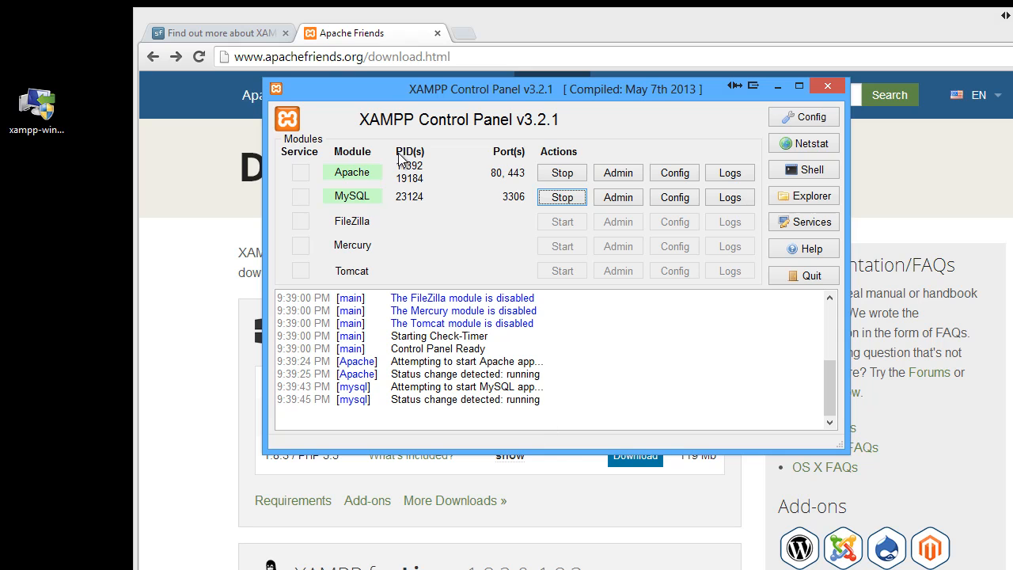
Open localhost in a new browser tab
drag(478, 91, 38, 309)
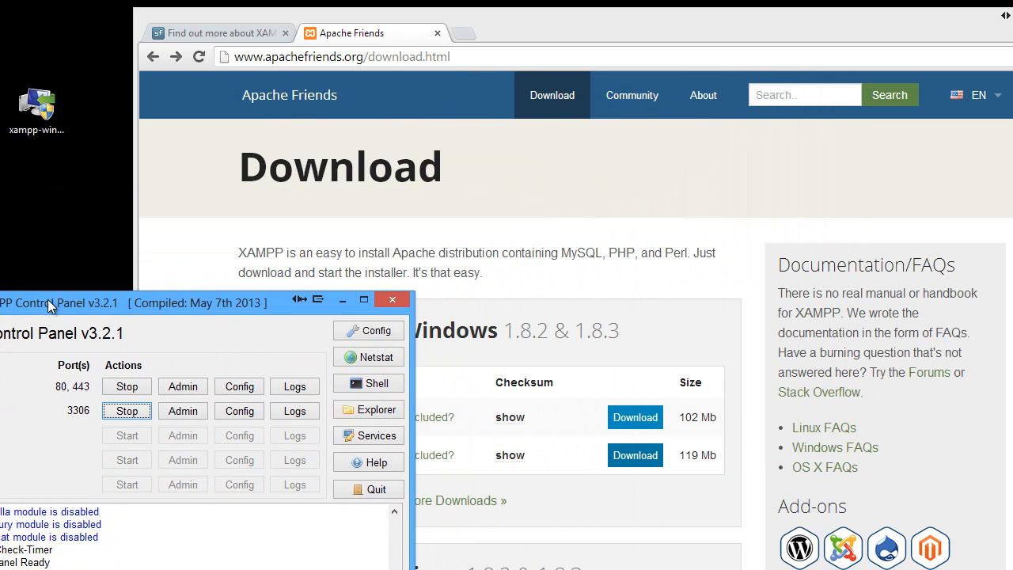
click(462, 34)
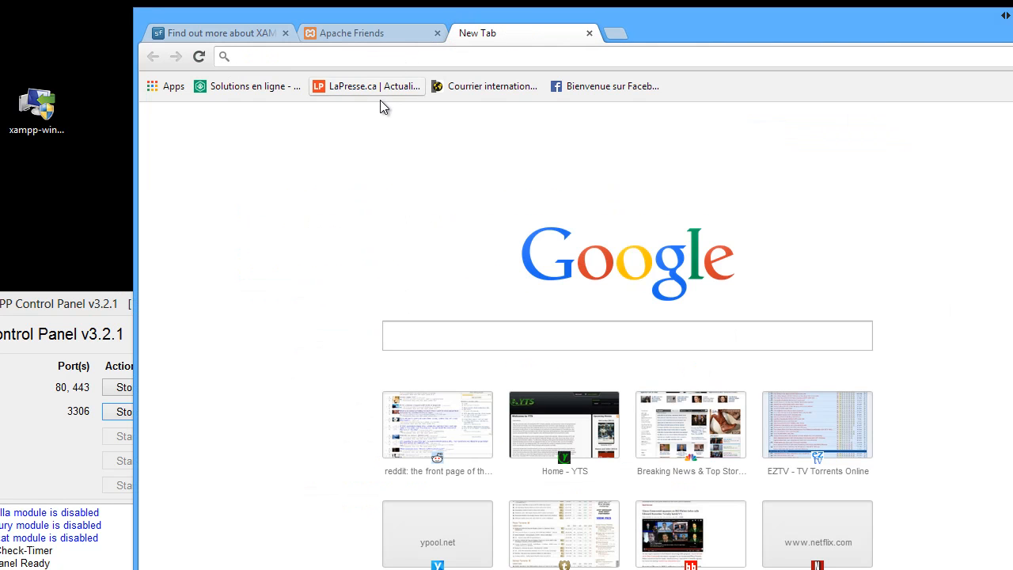
text(localhost)
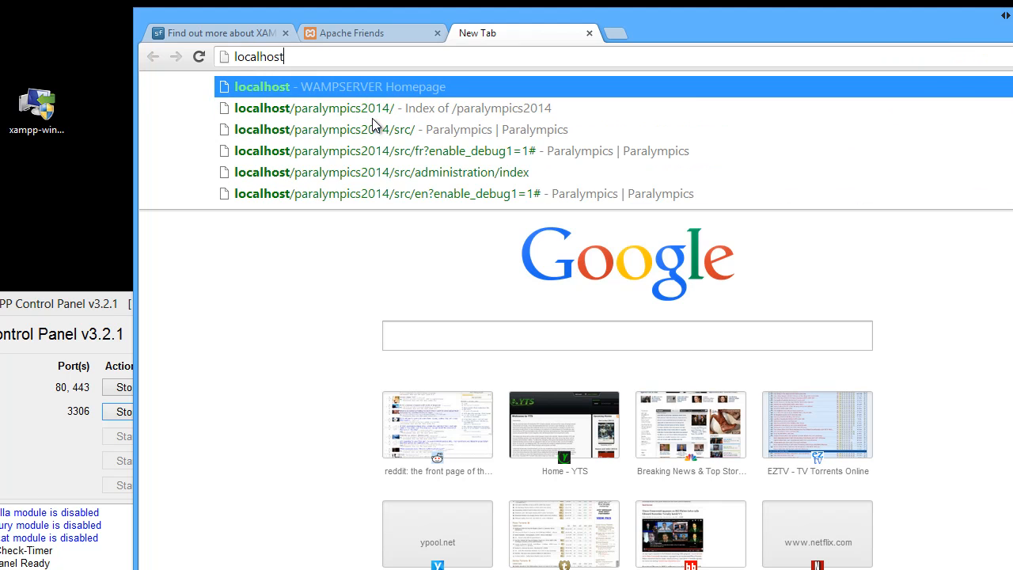
key(Return)
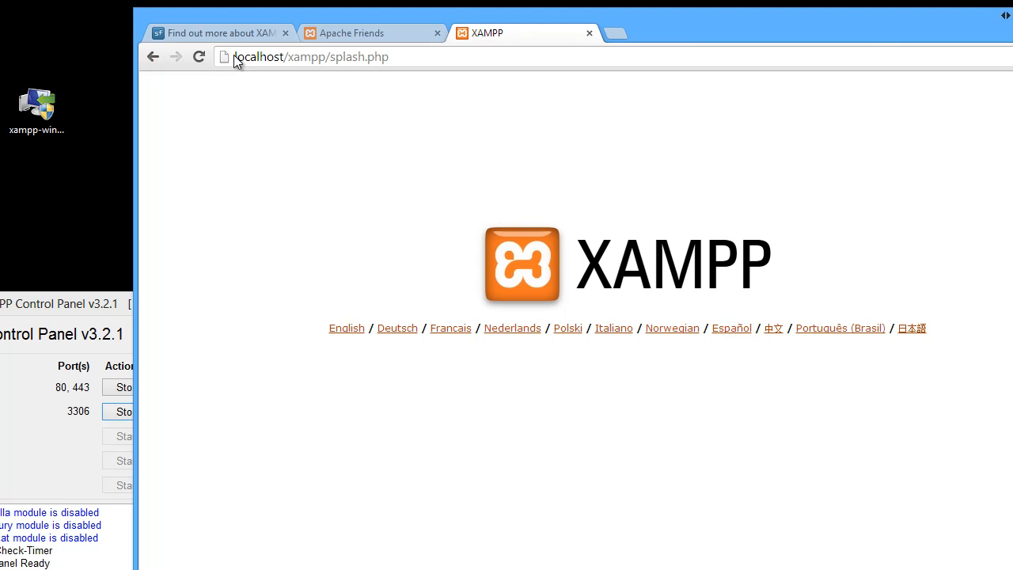
Choose English on the XAMPP splash page
drag(235, 59, 284, 57)
click(349, 332)
click(349, 331)
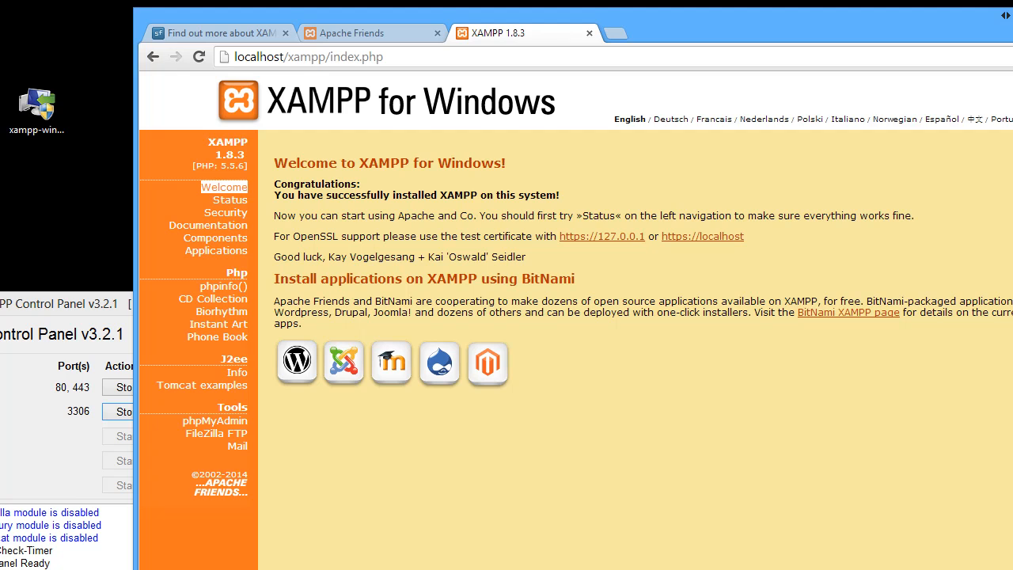
Open the XAMPP Status page to check which components are activated
drag(1012, 386, 880, 381)
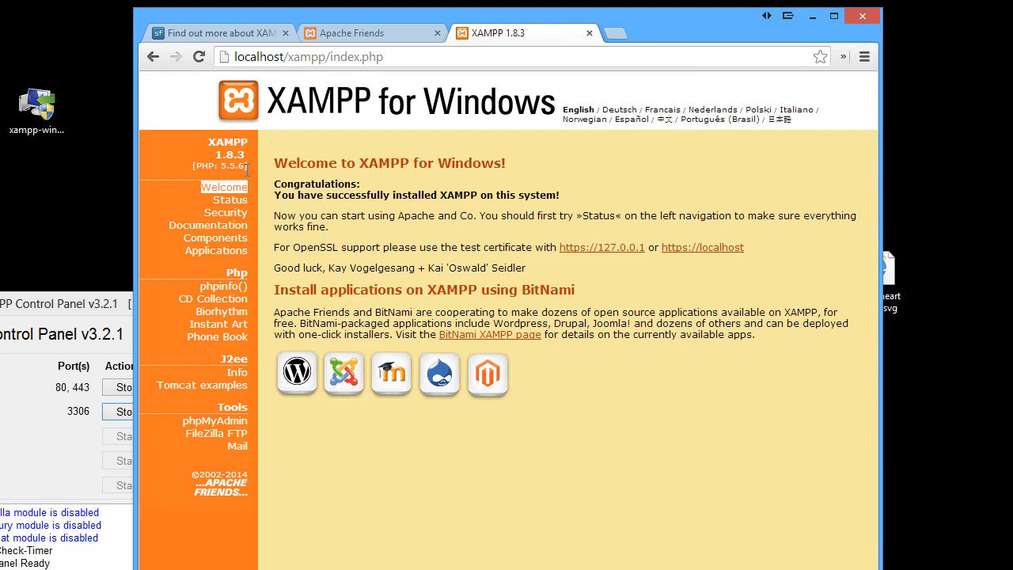
drag(274, 194, 582, 198)
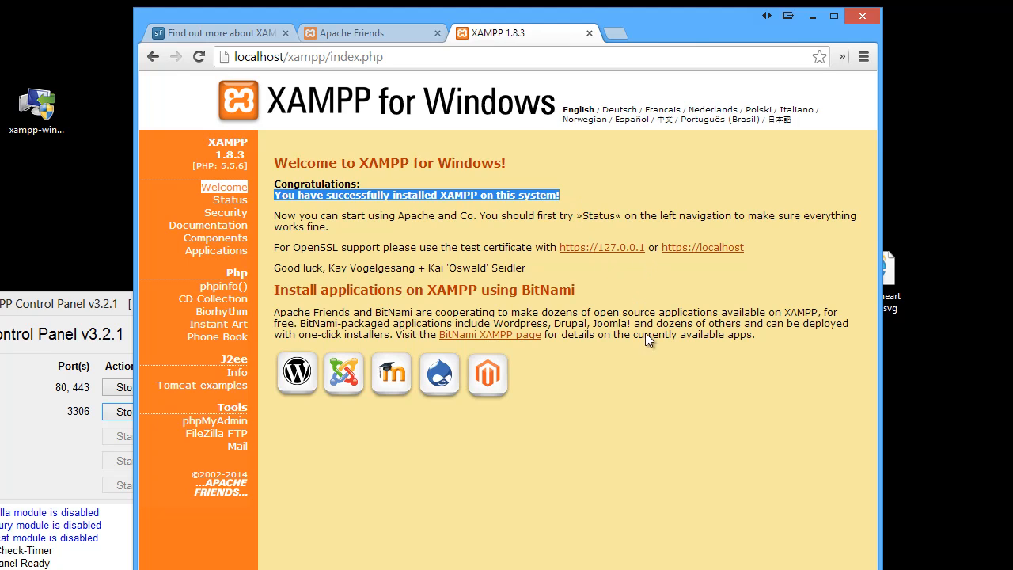
click(660, 379)
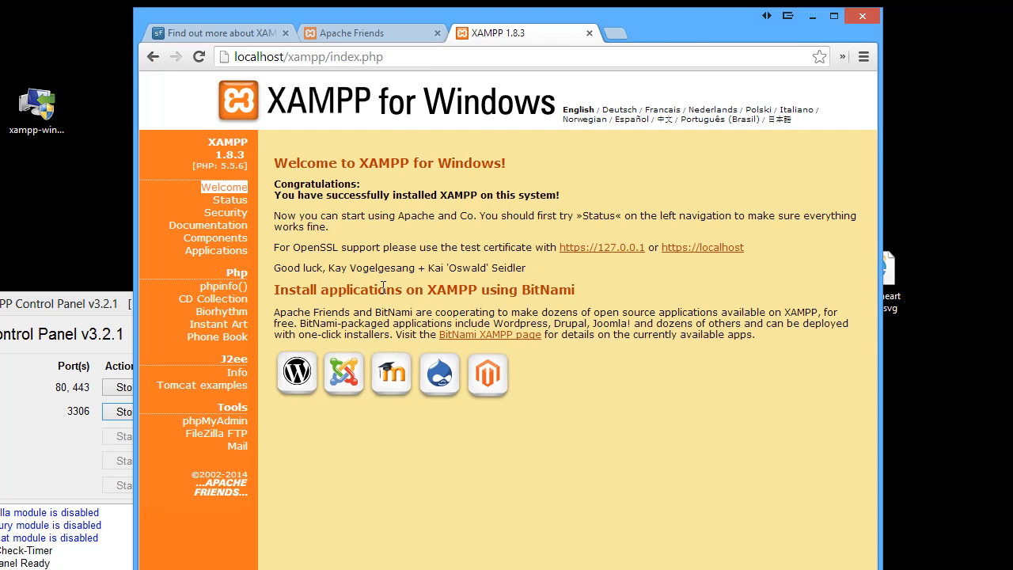
click(229, 200)
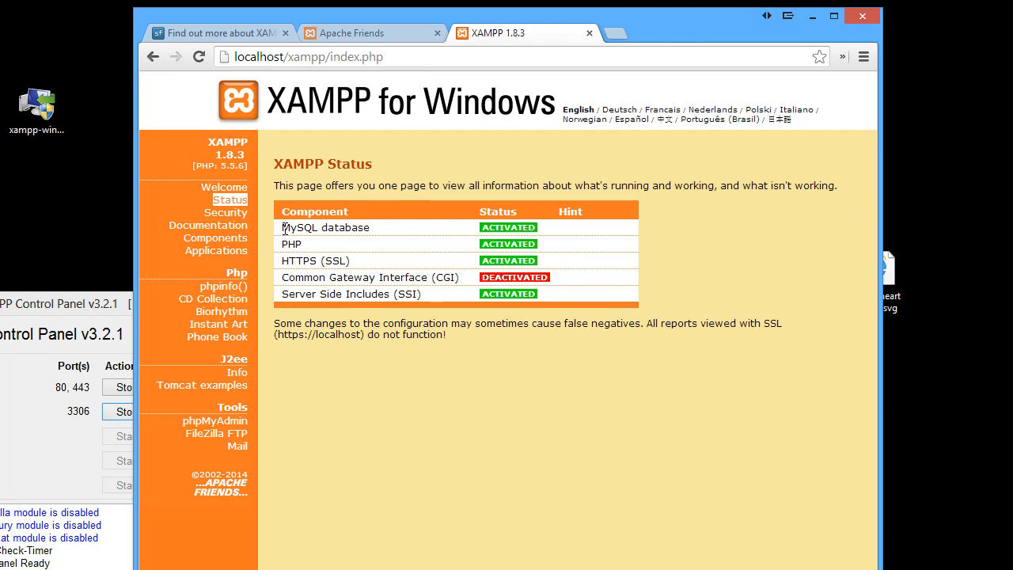
Highlight the MySQL database status row and open the phpinfo() page from the XAMPP menu
drag(281, 227, 541, 227)
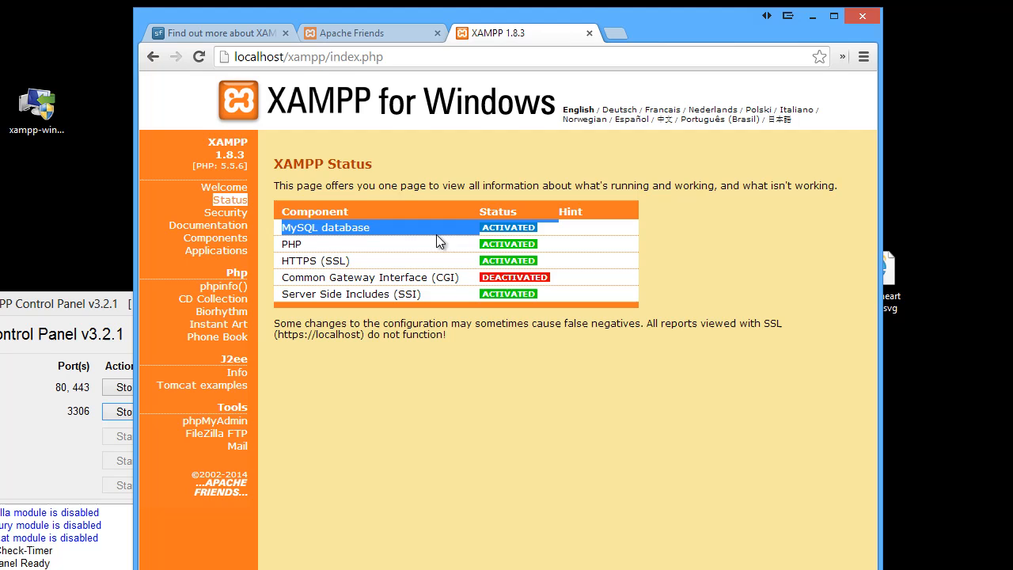
click(316, 240)
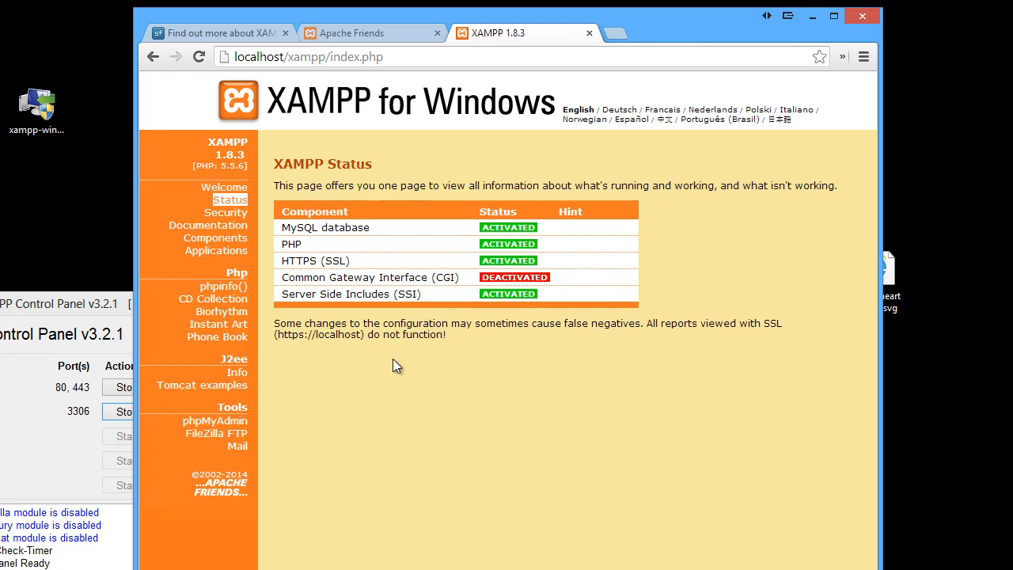
click(238, 288)
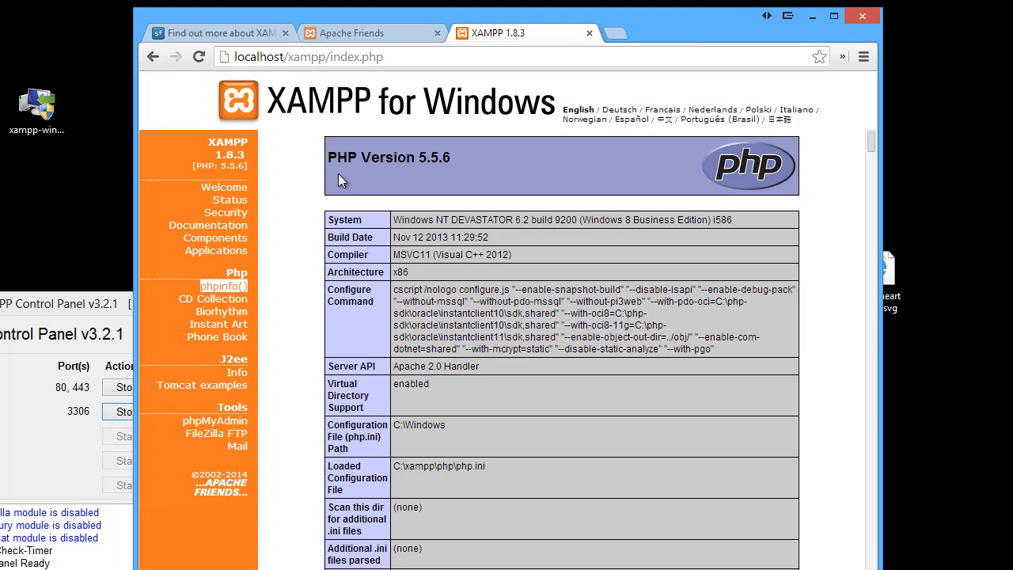
Scroll through the phpinfo page to review the PHP version, Apache configuration and environment details
drag(328, 157, 459, 158)
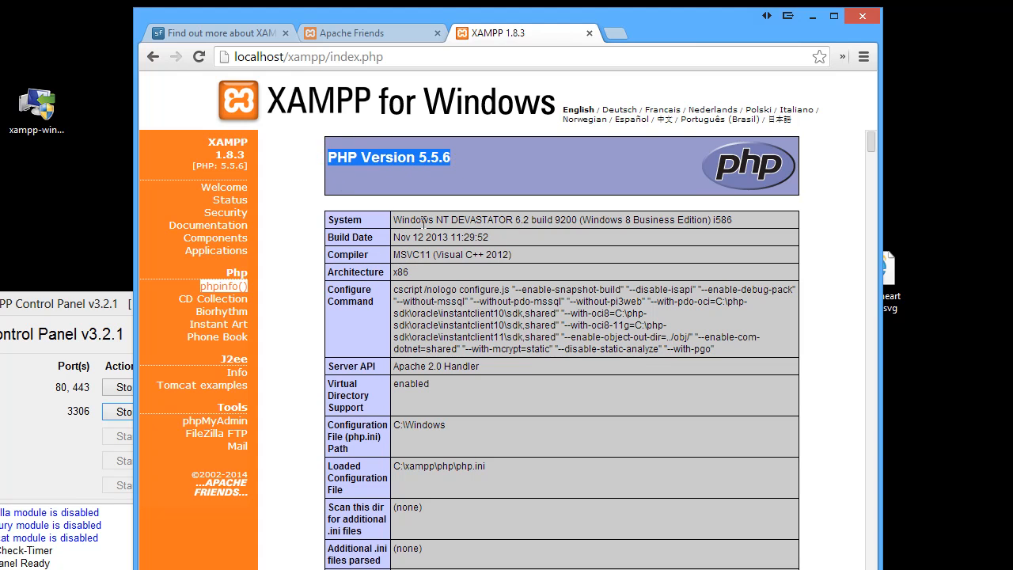
click(293, 206)
scroll(311, 215, down, 15)
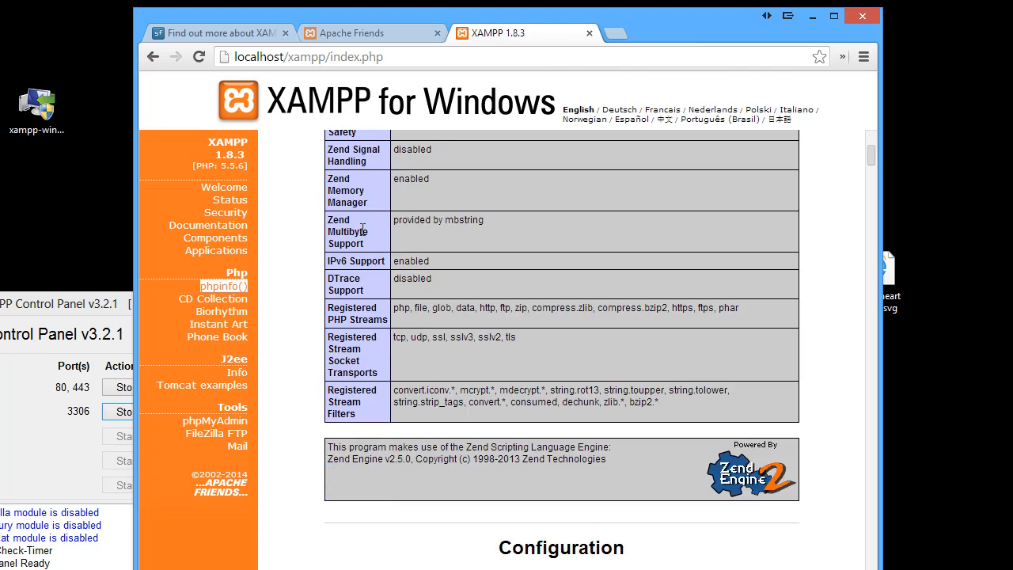
scroll(368, 241, up, 3)
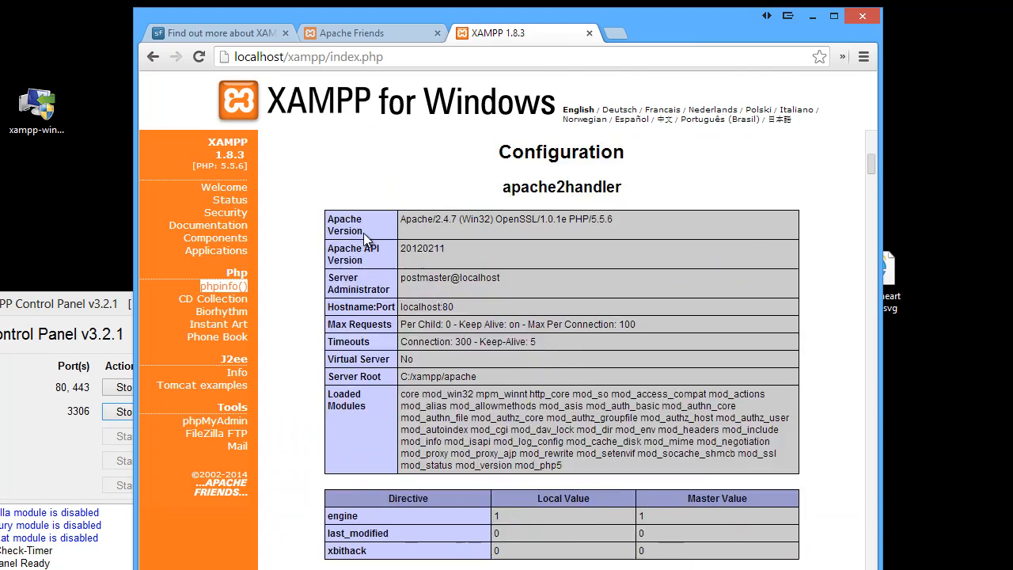
scroll(436, 273, down, 2)
scroll(434, 271, down, 12)
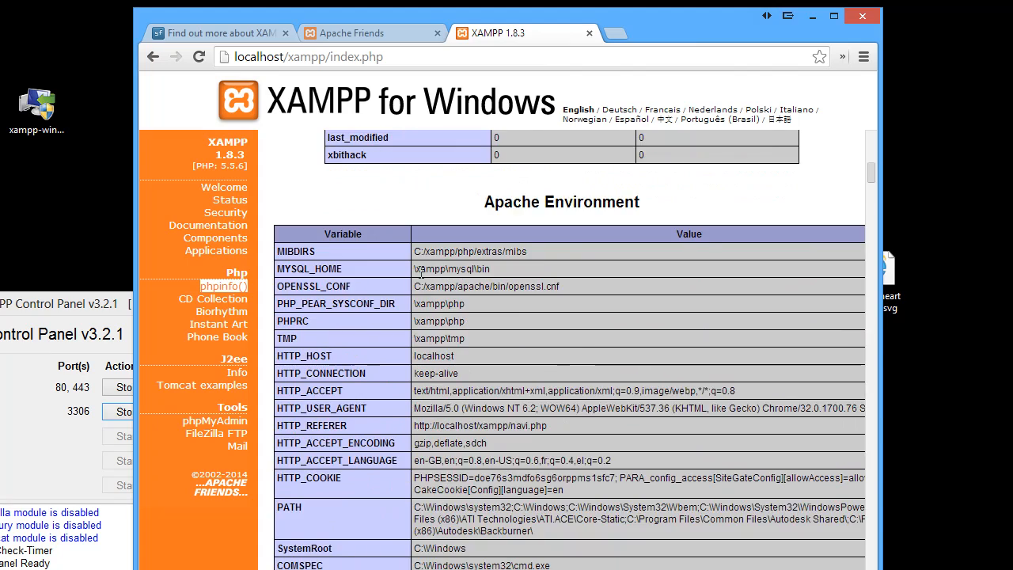
scroll(422, 281, down, 2)
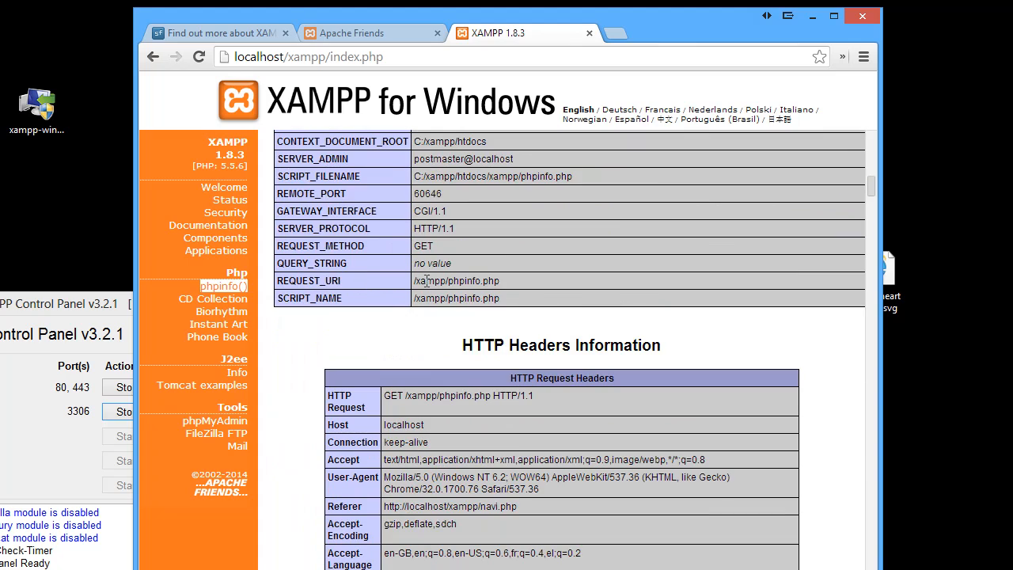
scroll(426, 283, down, 5)
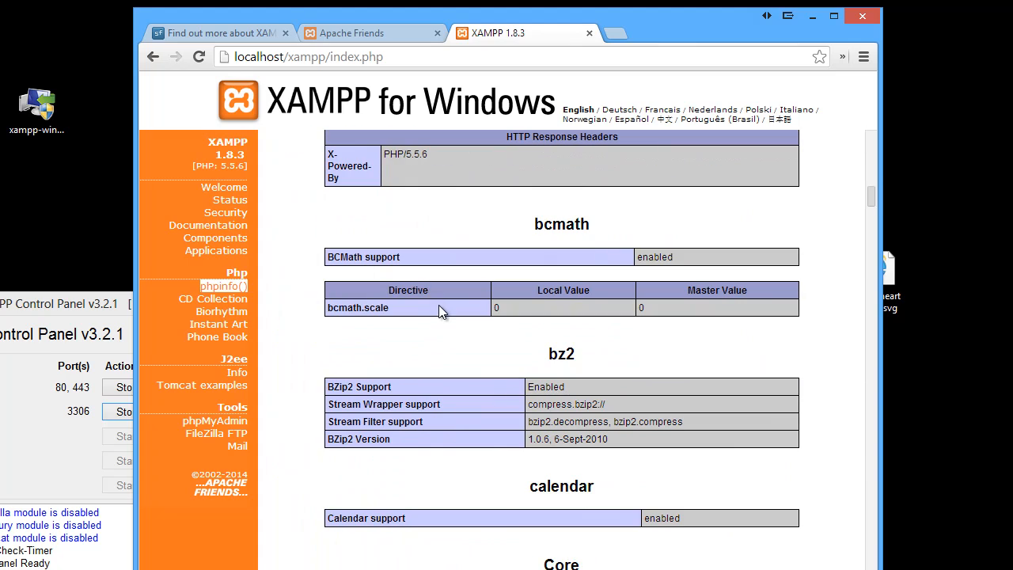
scroll(440, 308, up, 10)
scroll(440, 309, up, 10)
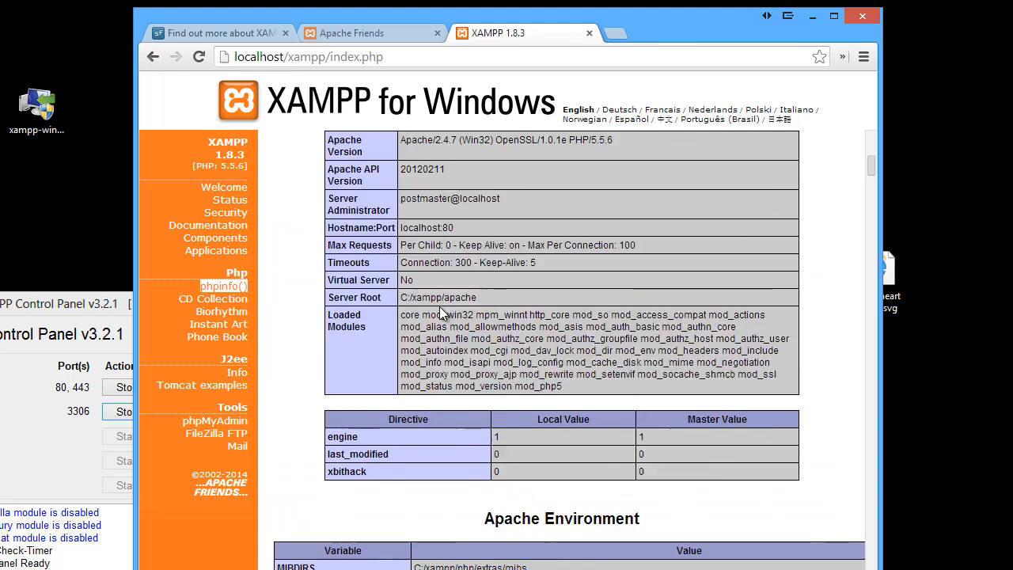
scroll(441, 309, up, 3)
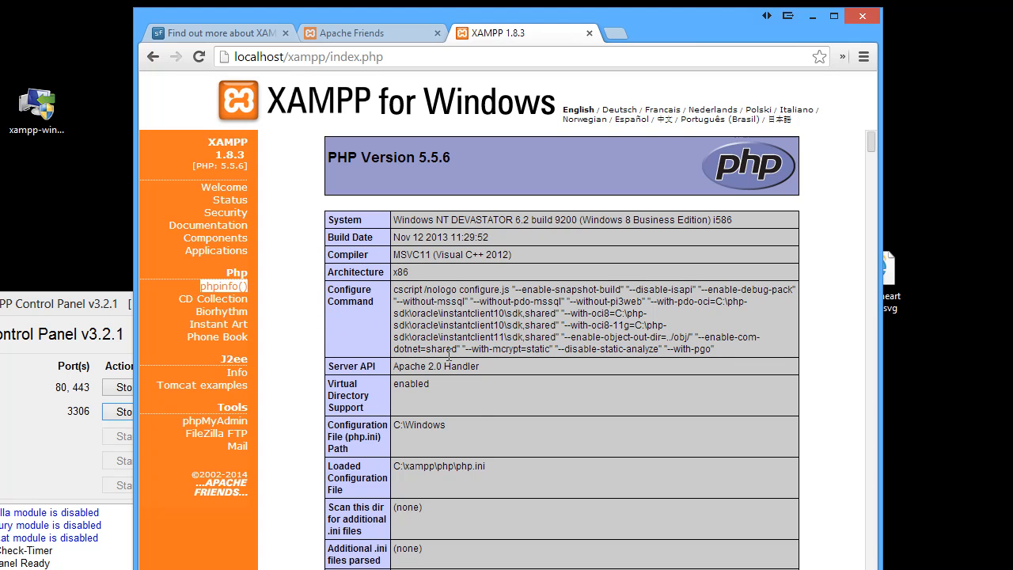
scroll(448, 361, down, 4)
scroll(447, 361, down, 2)
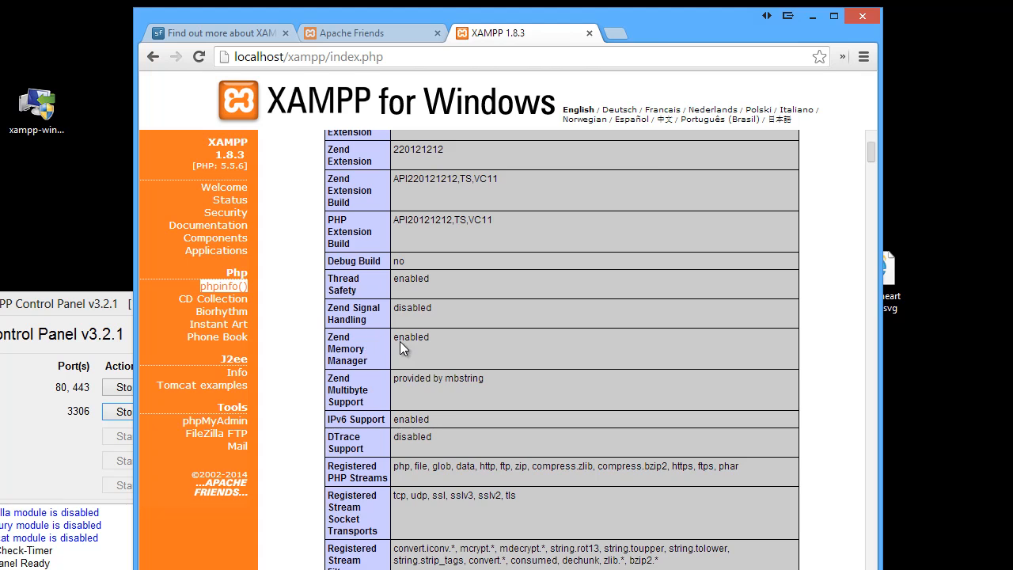
scroll(405, 342, down, 6)
scroll(412, 338, down, 1)
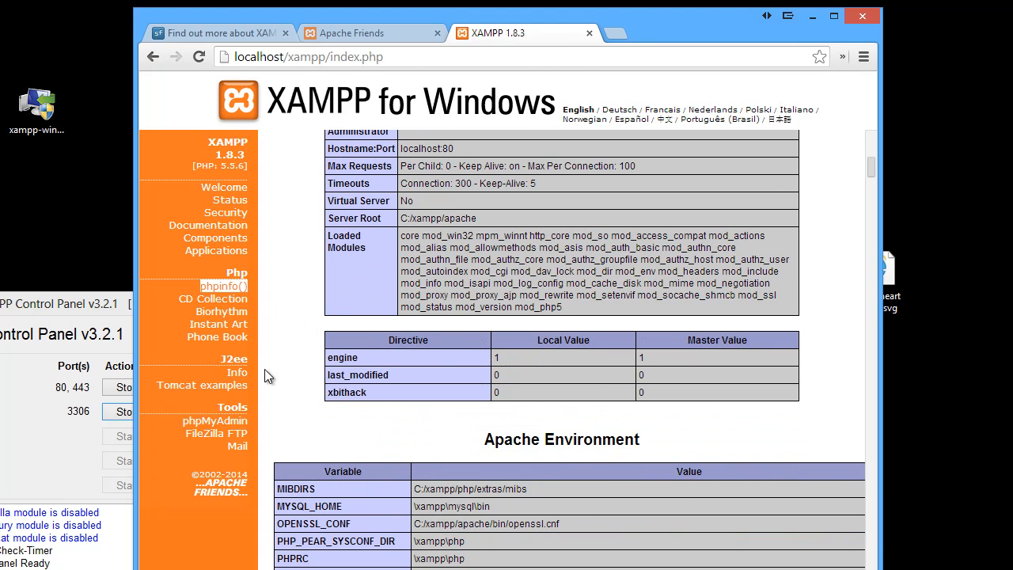
Open phpMyAdmin from the XAMPP Tools menu and widen the browser window
click(211, 425)
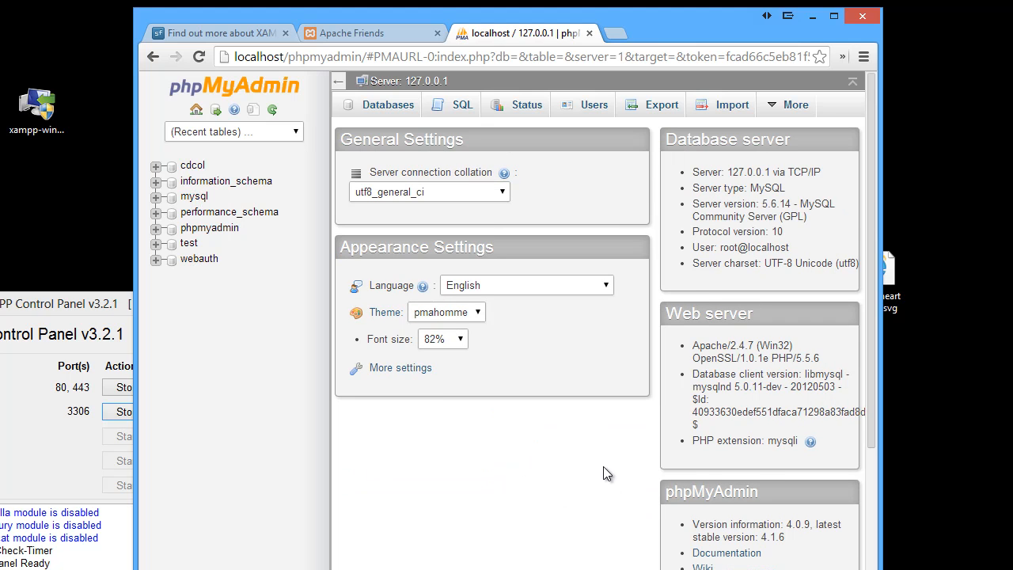
drag(883, 353, 1011, 346)
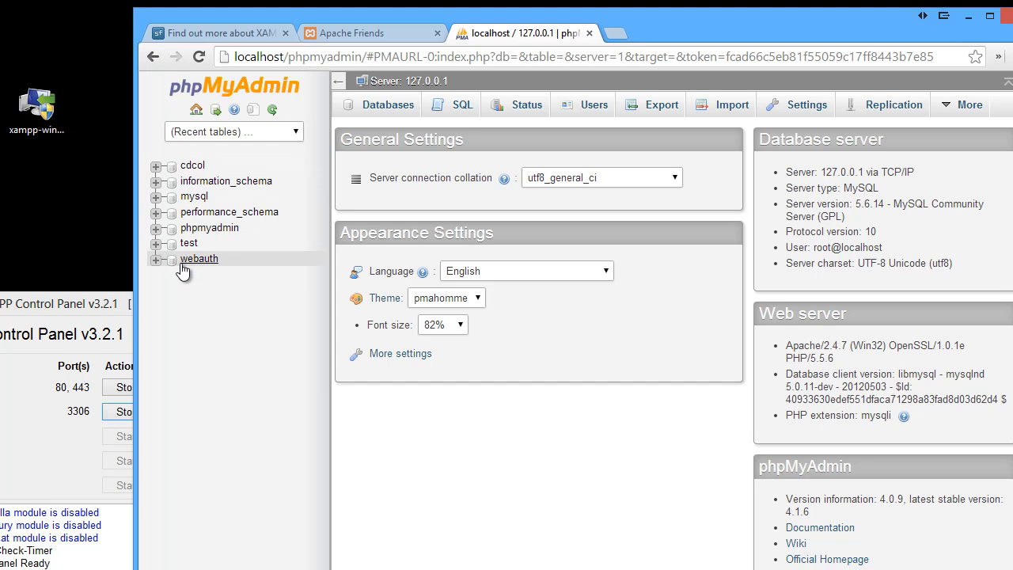
Expand the information_schema database in the navigation tree to browse its tables, then collapse it
click(154, 181)
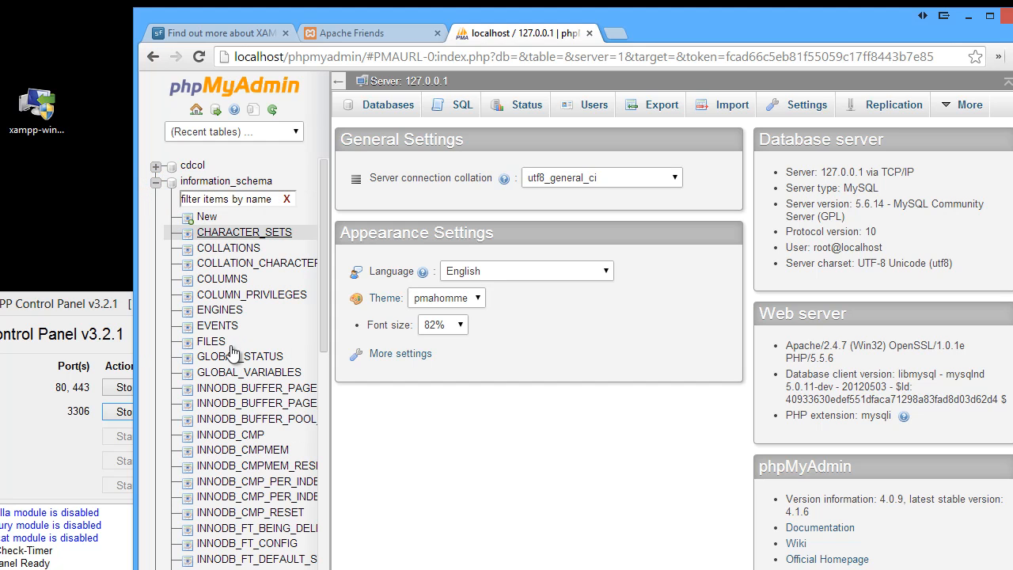
scroll(246, 399, down, 10)
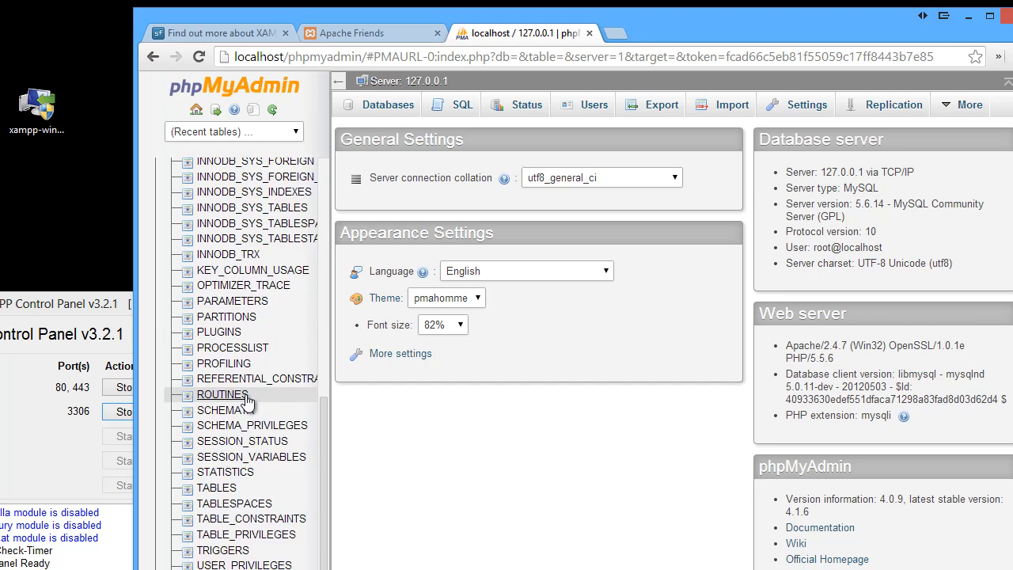
scroll(251, 398, up, 12)
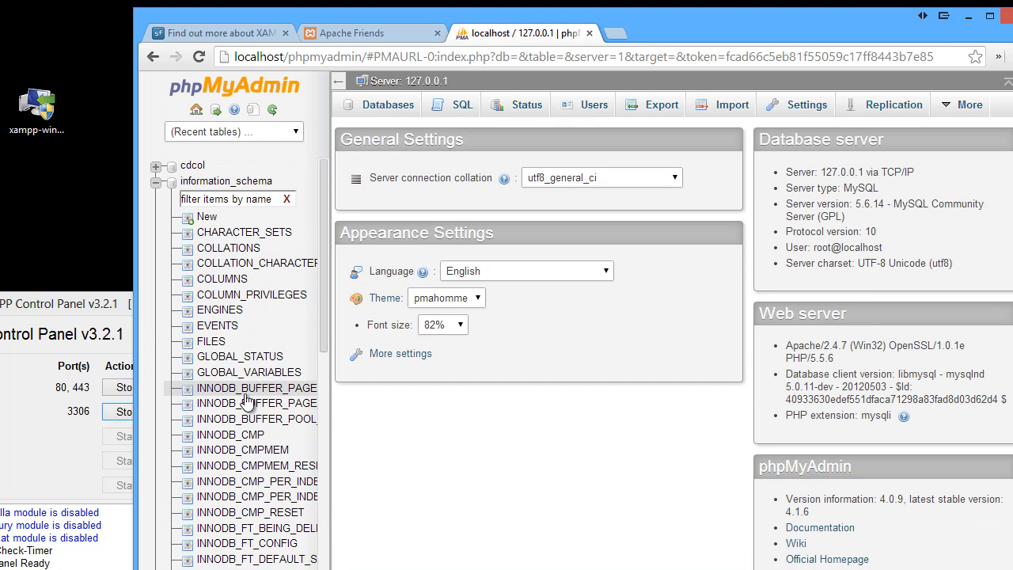
click(156, 182)
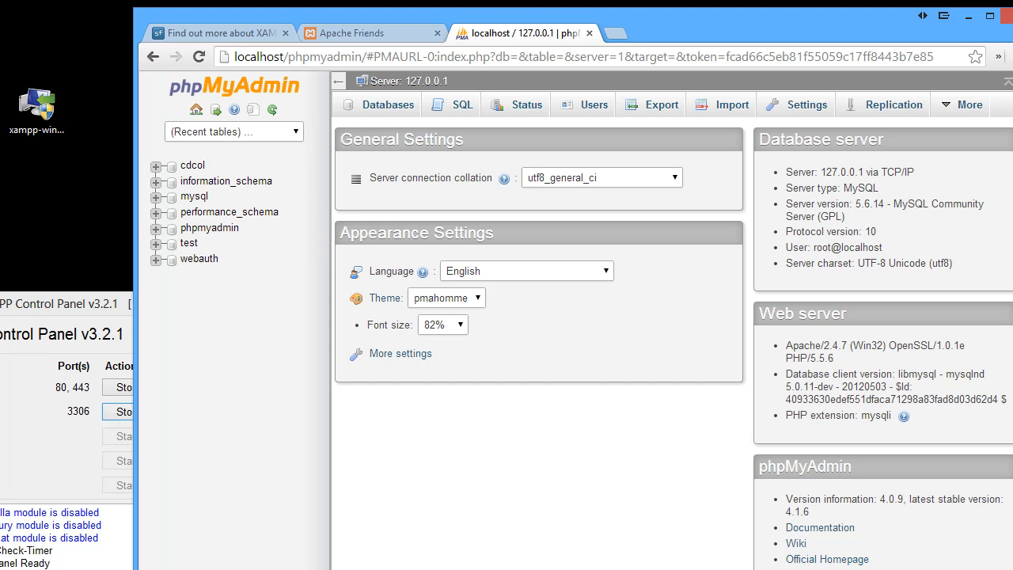
scroll(673, 333, down, 1)
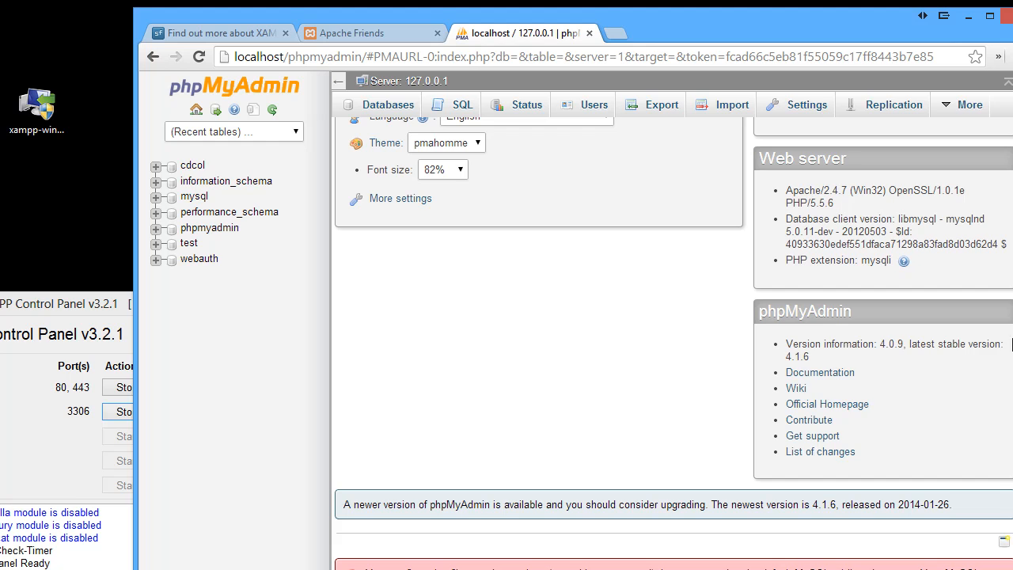
scroll(1011, 344, up, 2)
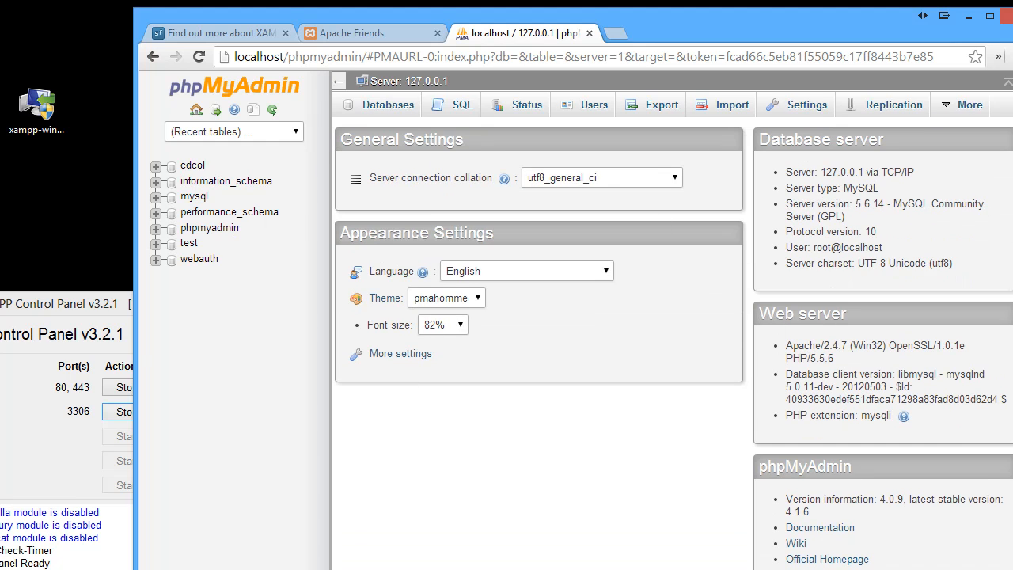
Cut the address back to localhost/ and load it to return to the XAMPP welcome page
click(123, 304)
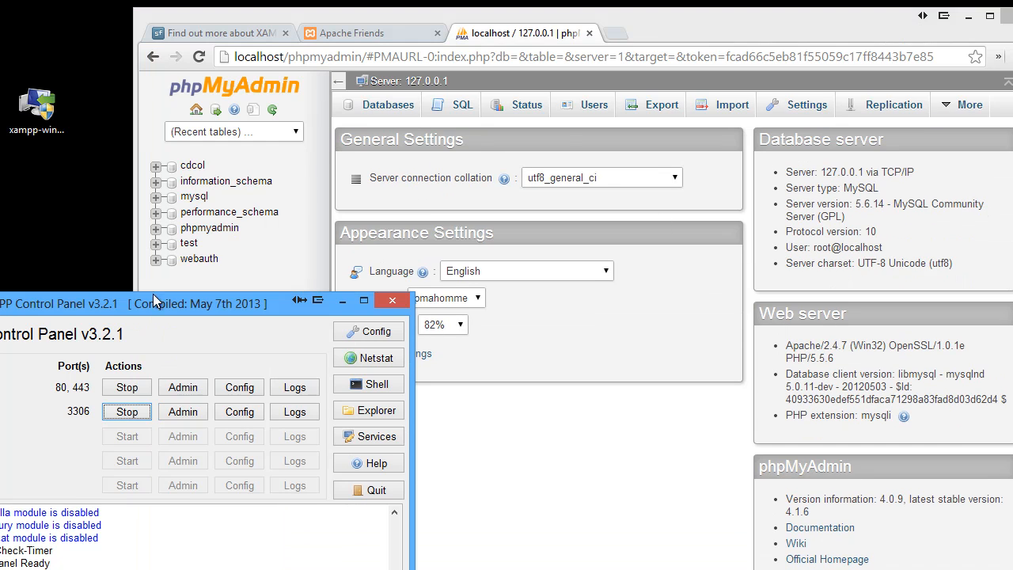
click(334, 57)
click(290, 57)
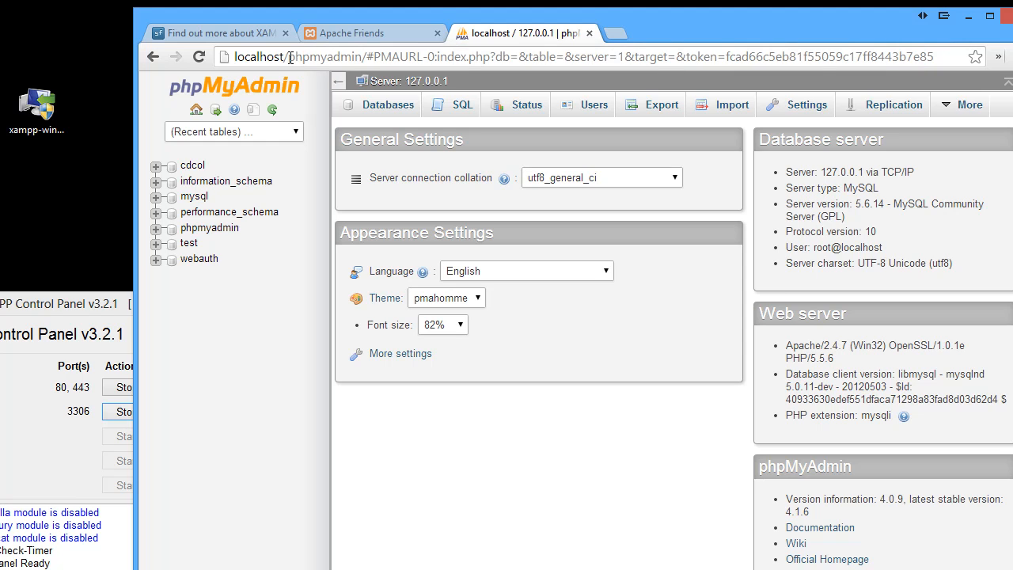
drag(290, 57, 868, 339)
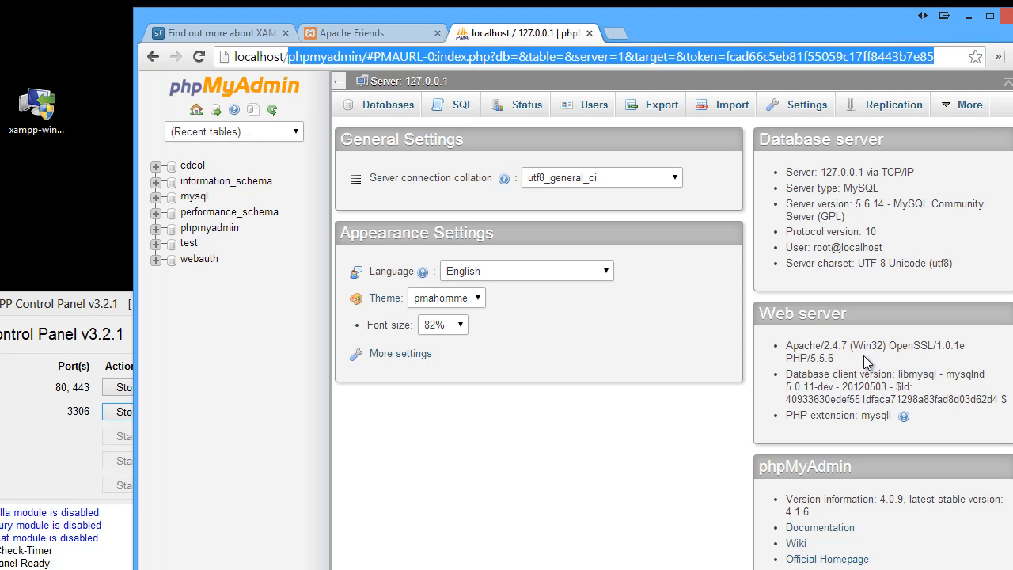
key(BackSpace)
key(Return)
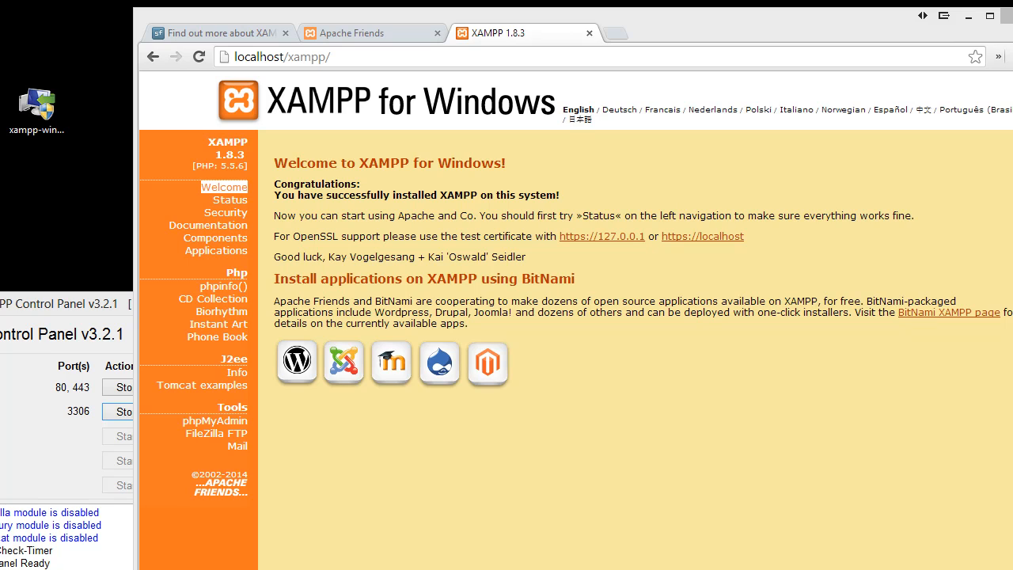
Open the C:\xampp folder in File Explorer and enlarge the Explorer window
drag(1012, 134, 712, 4)
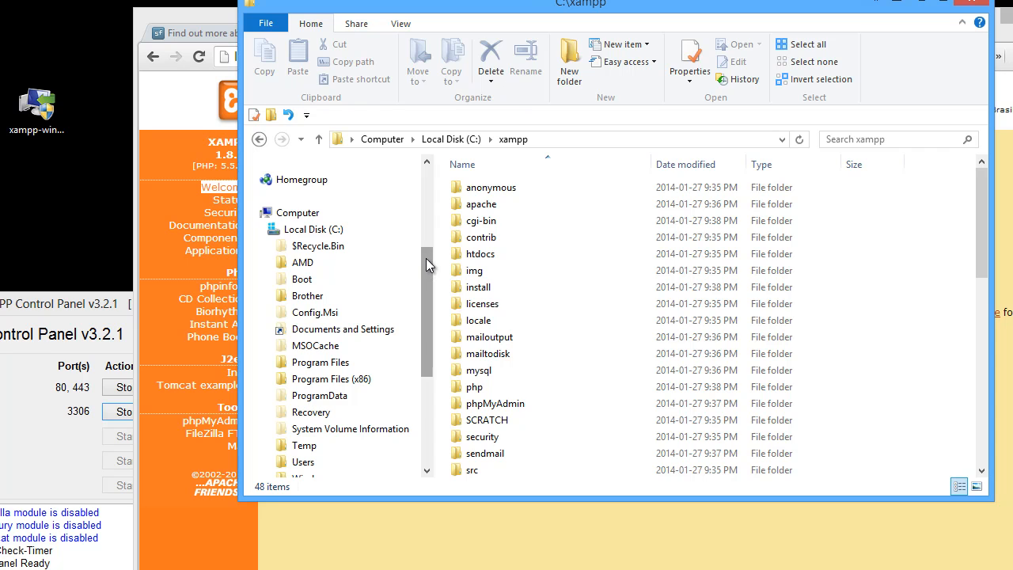
drag(426, 258, 426, 293)
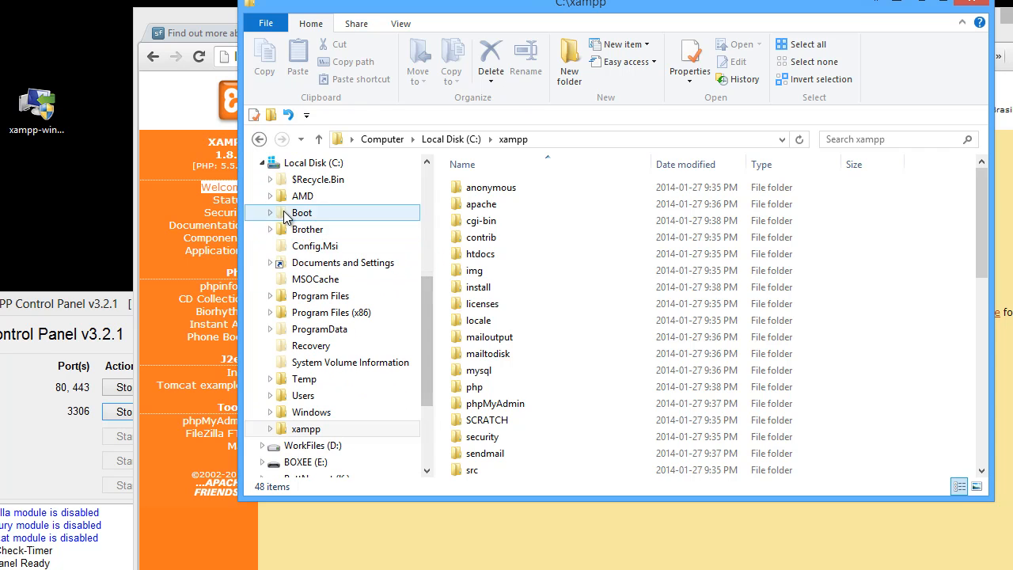
click(326, 427)
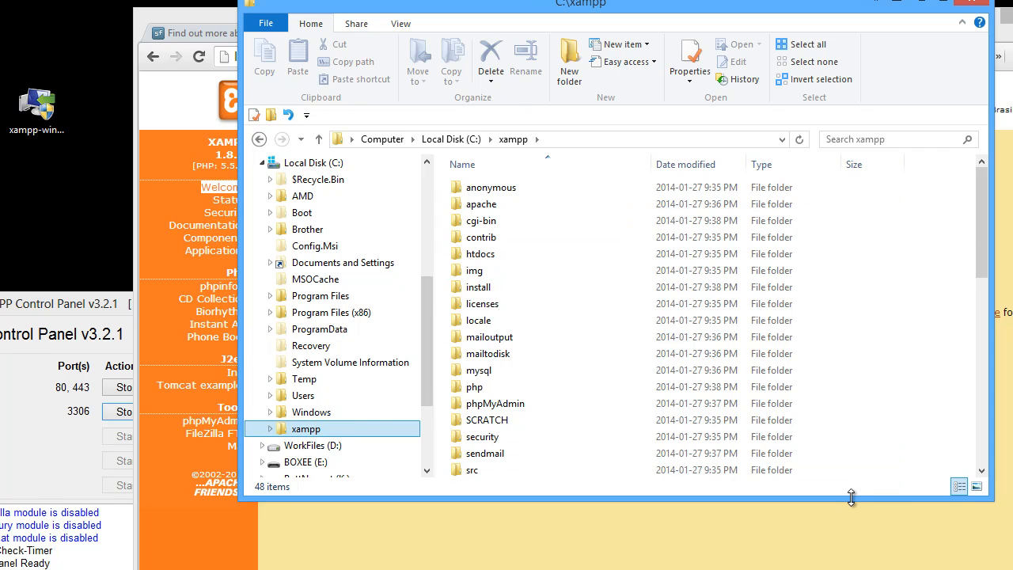
drag(851, 497, 852, 569)
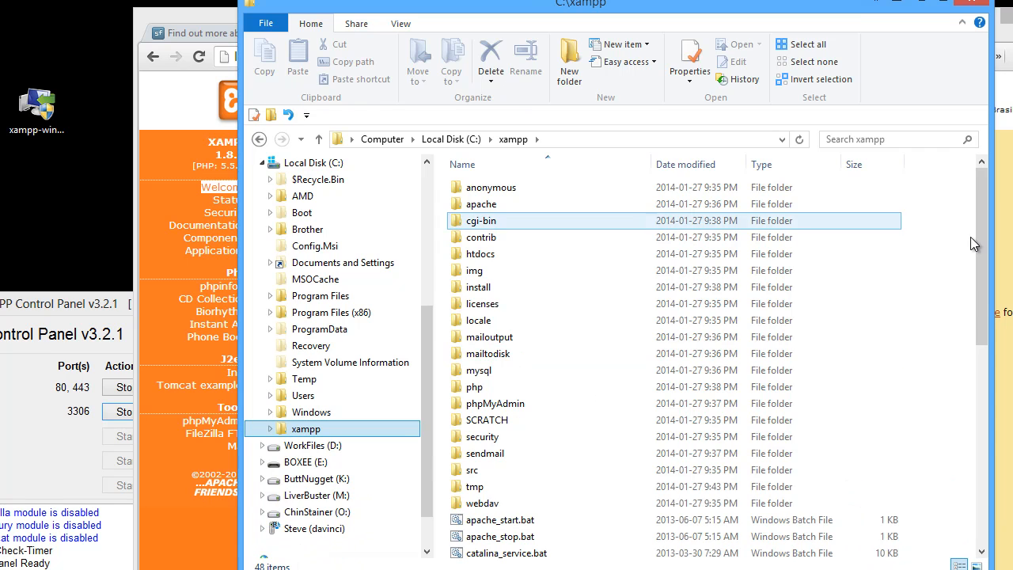
drag(989, 234, 946, 237)
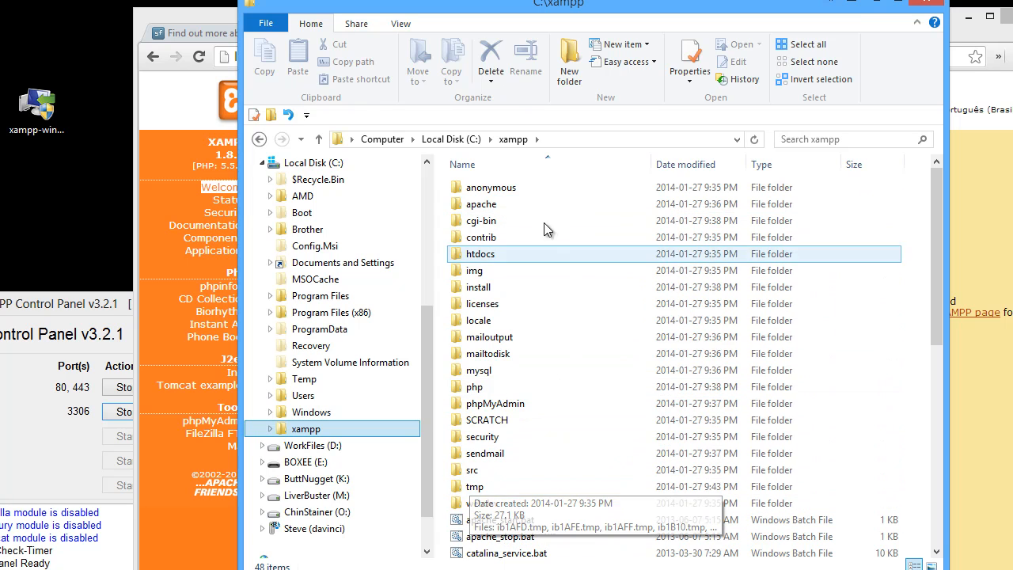
Select the apache and php folders, then open the htdocs folder inside C:\xampp
click(481, 205)
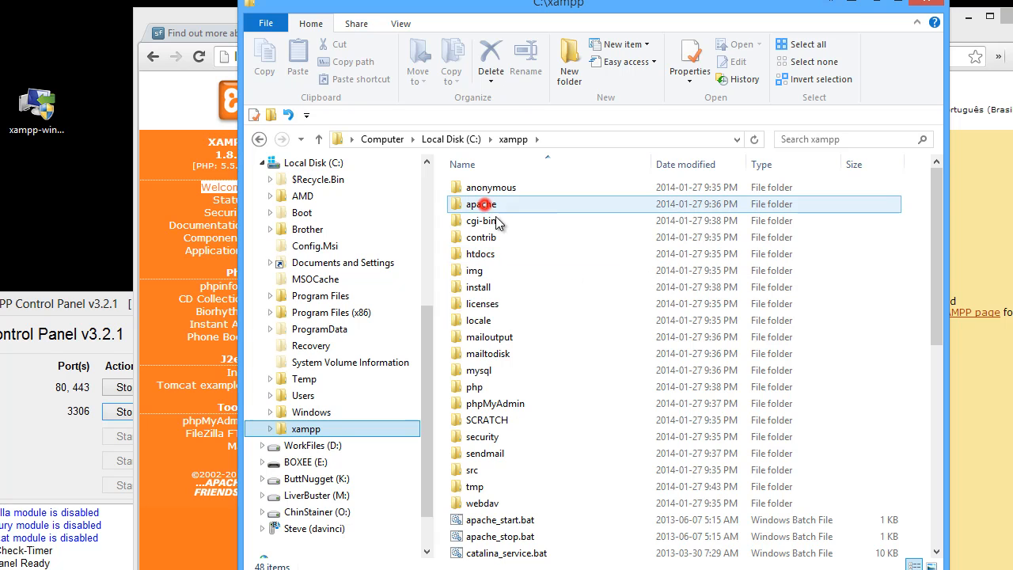
click(483, 387)
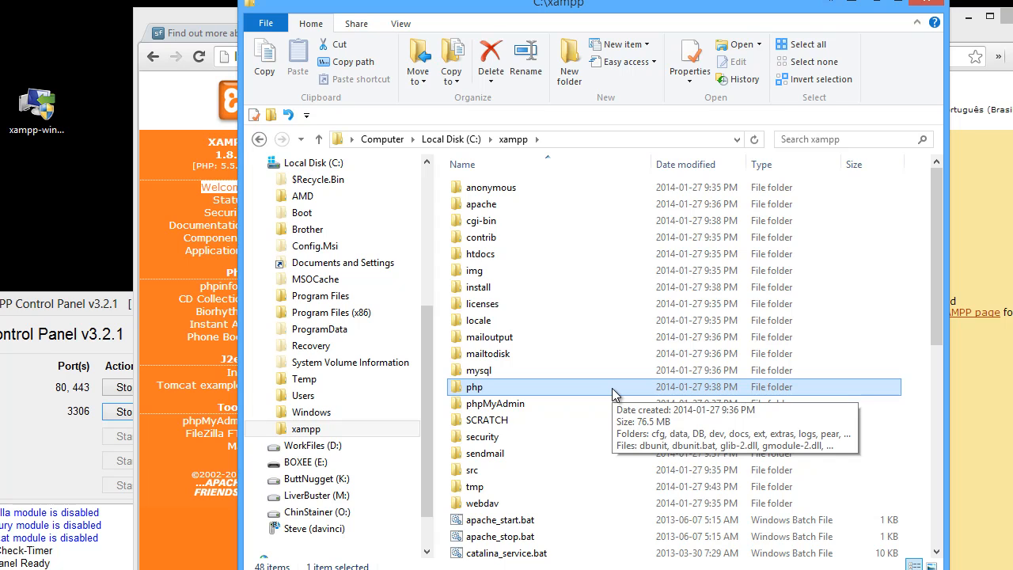
click(510, 253)
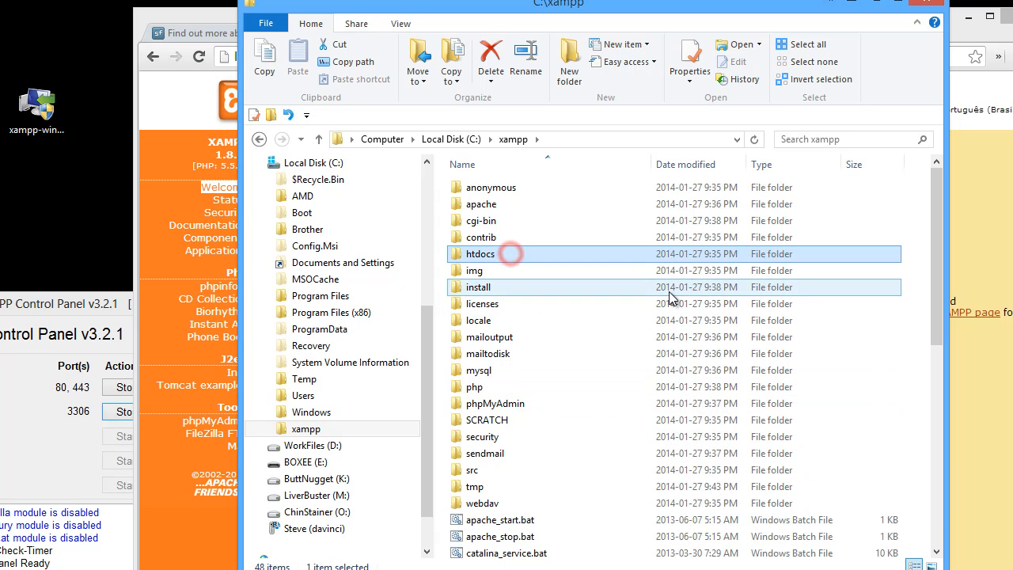
double_click(481, 254)
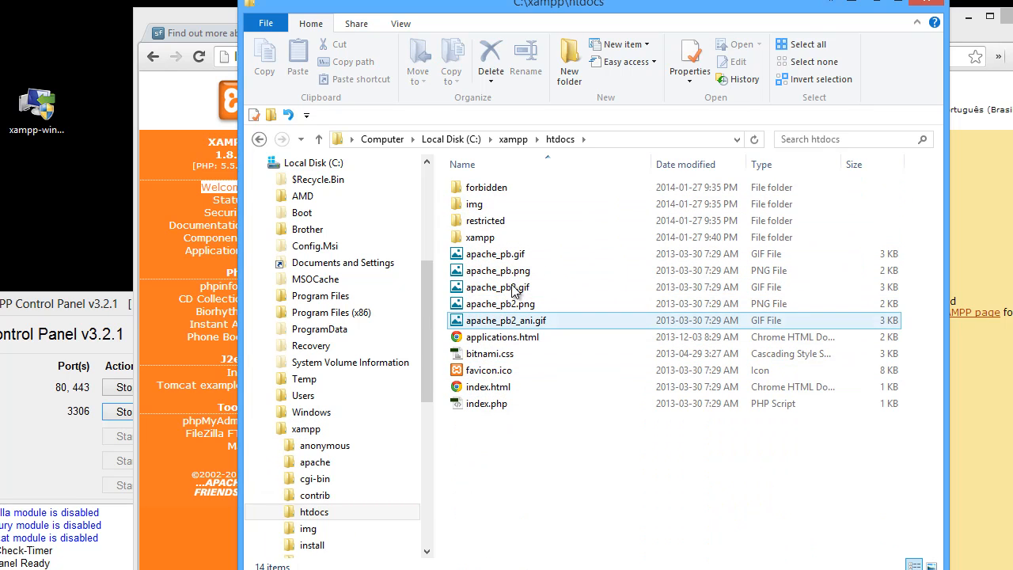
Compare the localhost/xampp/ address in the browser with the xampp folder inside htdocs
drag(496, 11, 718, 142)
click(242, 57)
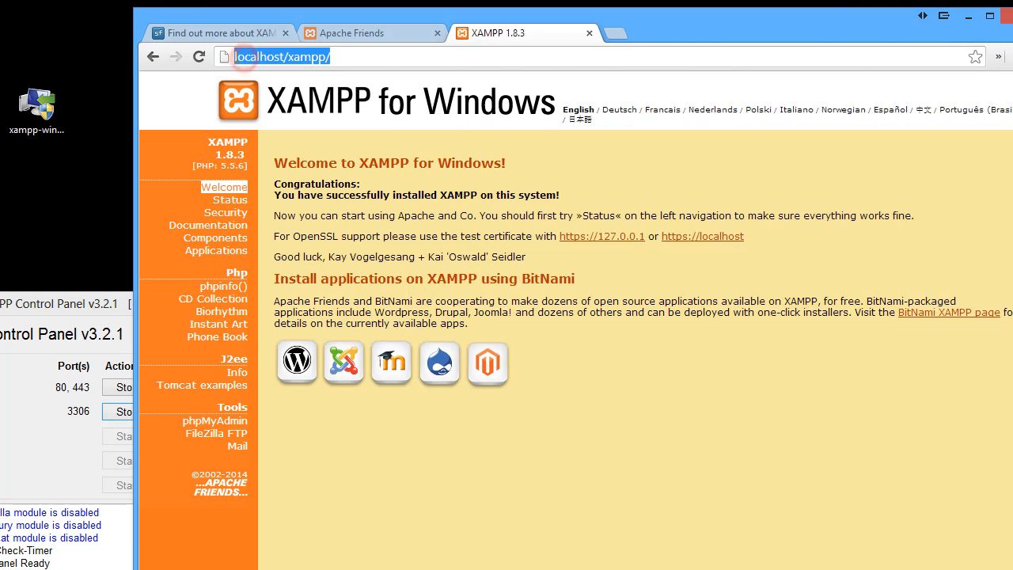
click(242, 57)
double_click(244, 56)
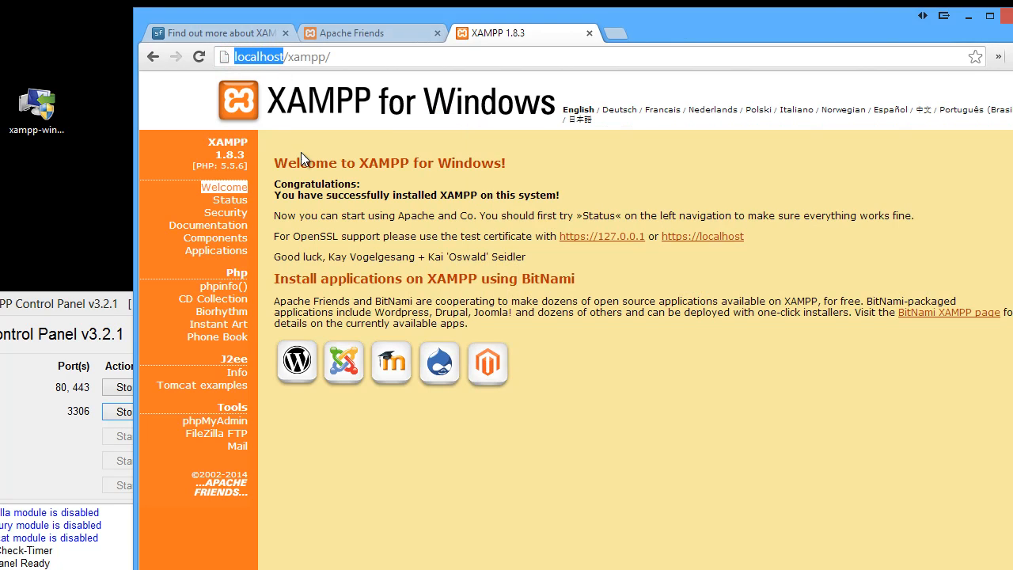
click(291, 56)
drag(287, 57, 319, 57)
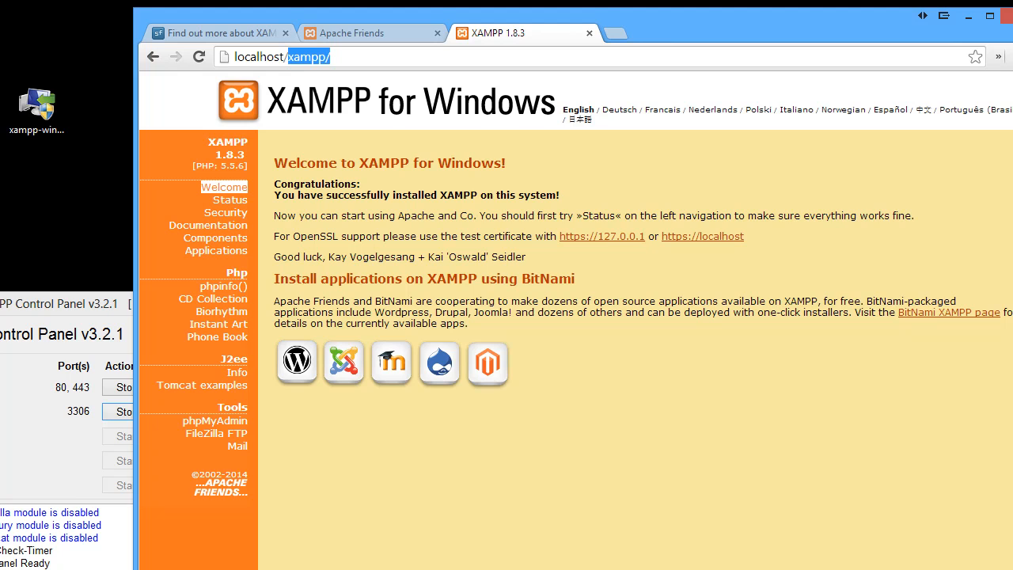
key(alt+Tab)
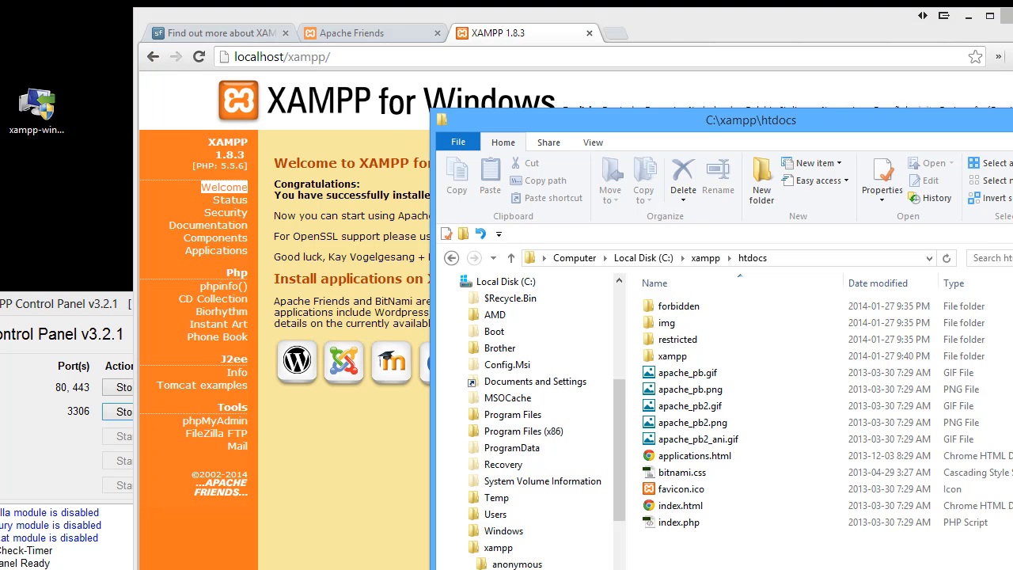
Open the xampp subfolder of htdocs to browse its files, then go back to htdocs
double_click(673, 357)
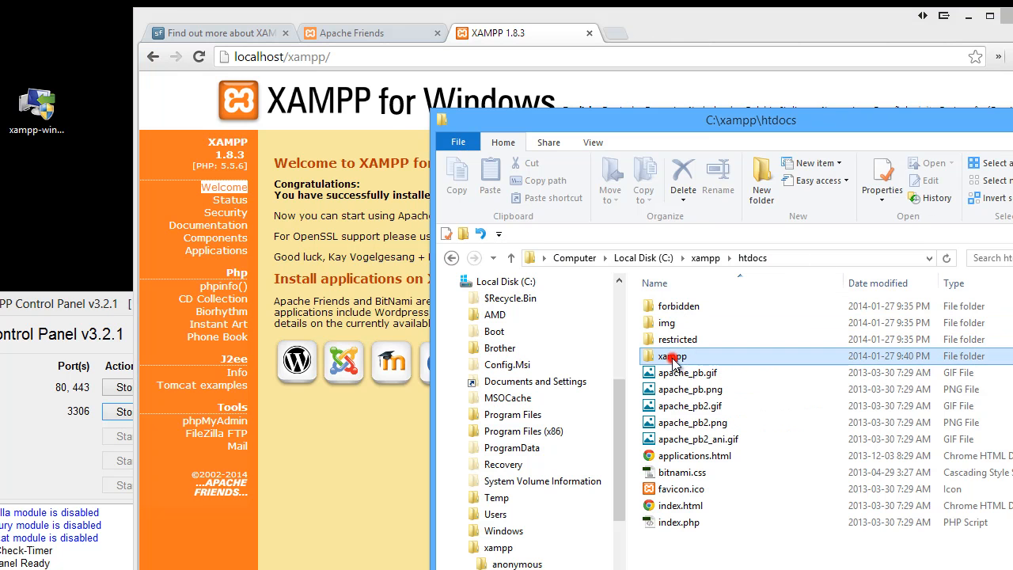
scroll(745, 357, down, 2)
scroll(750, 367, down, 11)
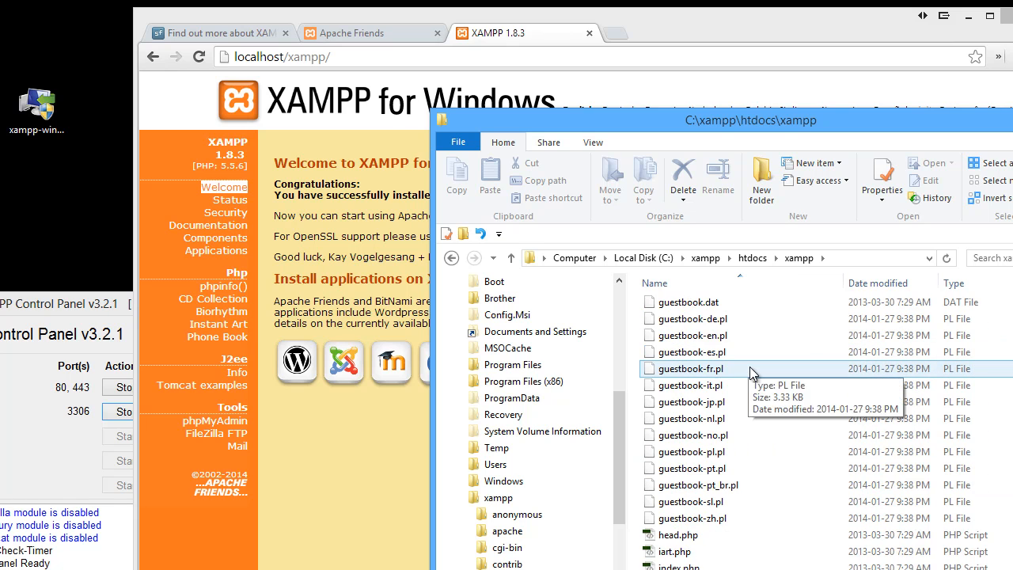
scroll(750, 366, up, 13)
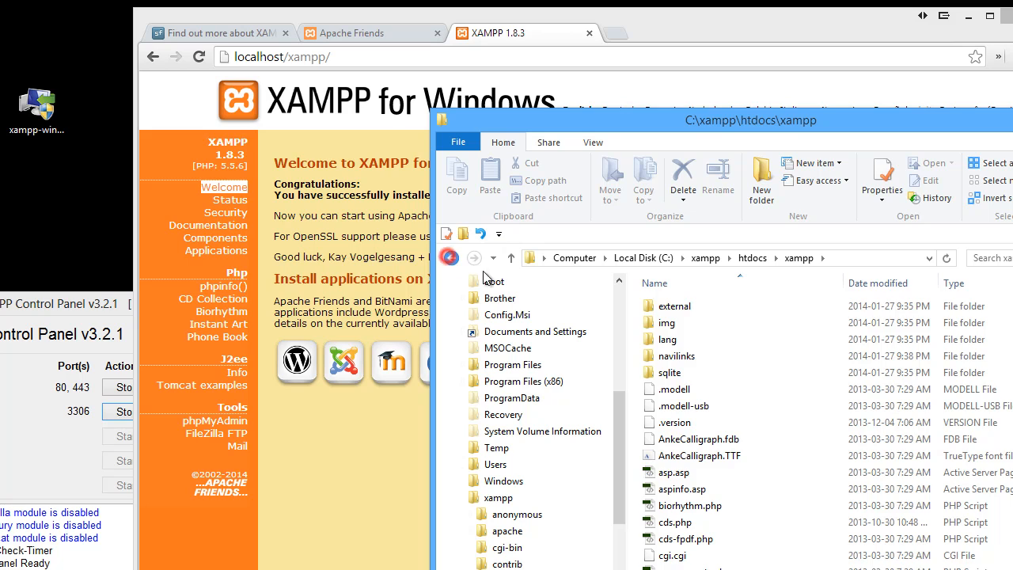
click(451, 258)
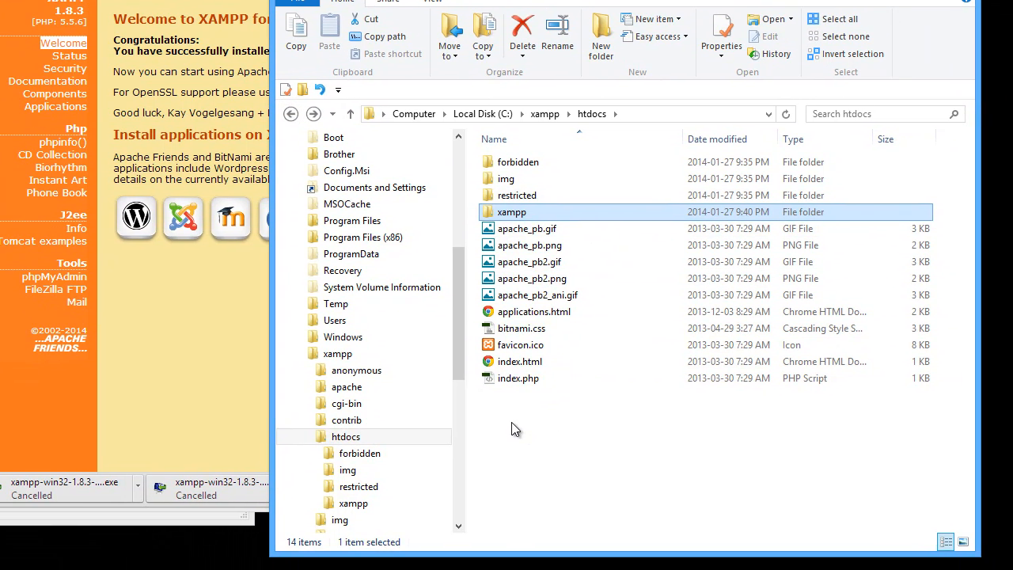
Create a new folder named my_website inside htdocs and open it
right_click(511, 429)
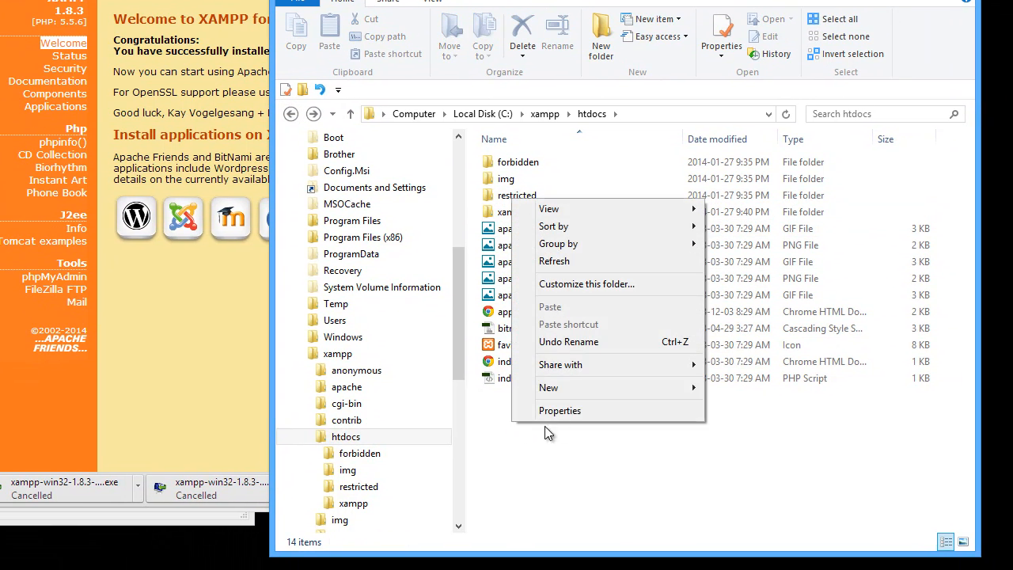
mouse_move(606, 387)
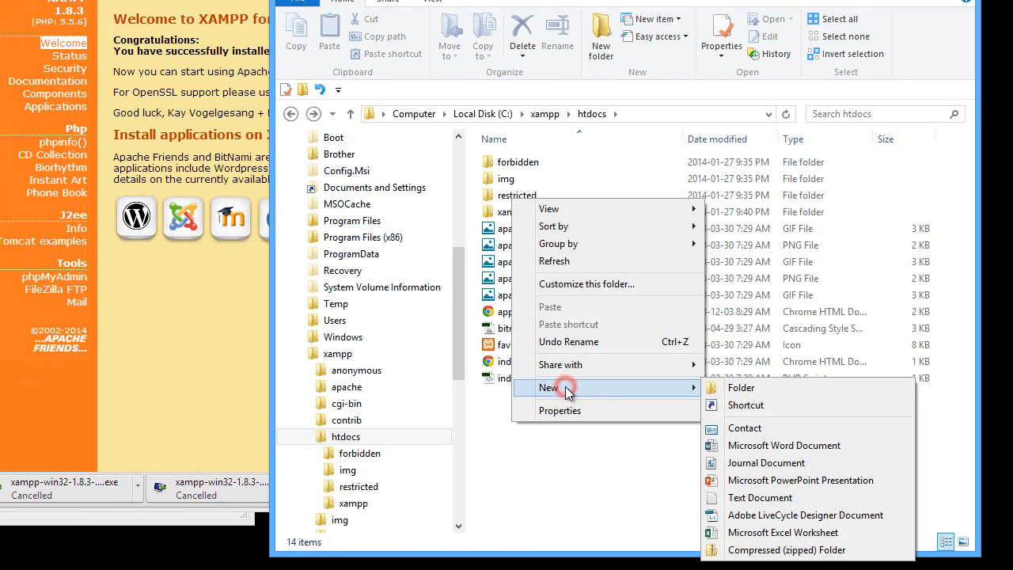
click(722, 387)
text(my)
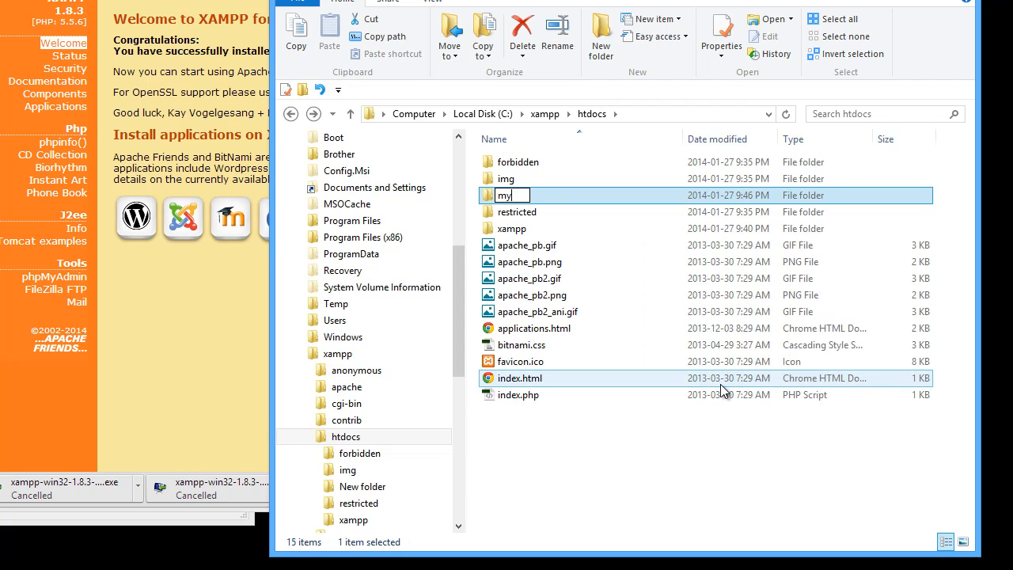
text(_we)
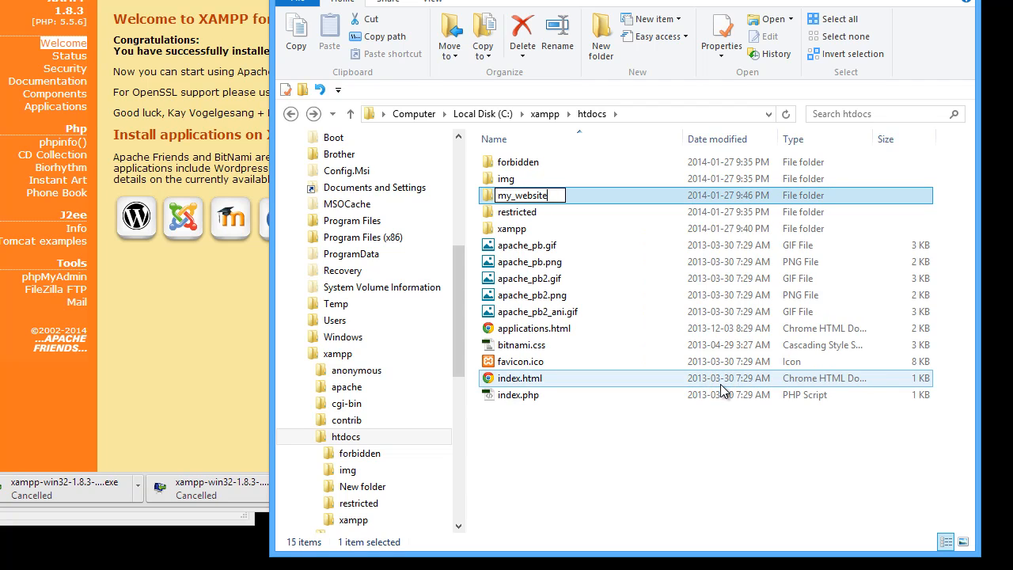
text(bsite)
key(Return)
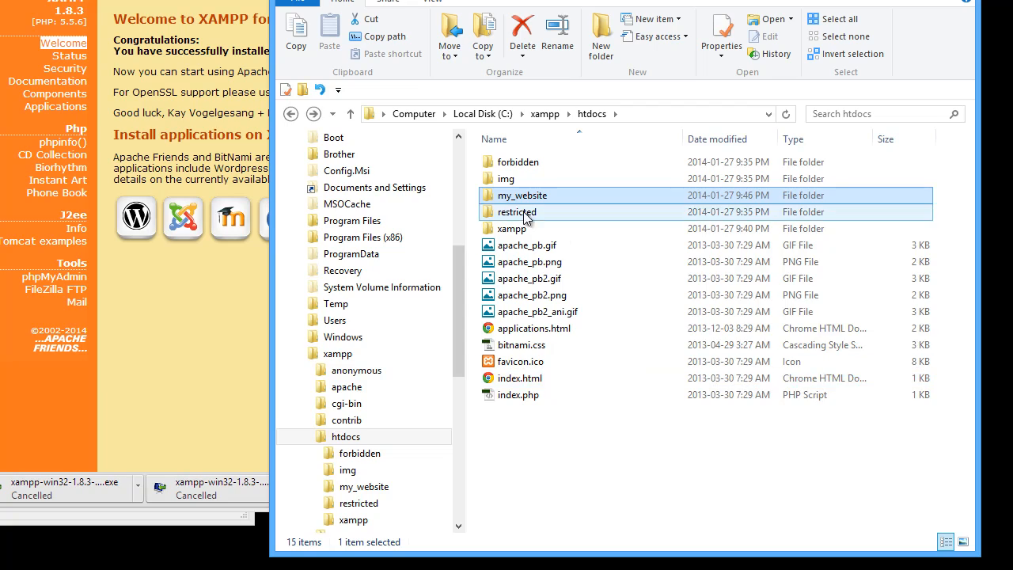
double_click(492, 194)
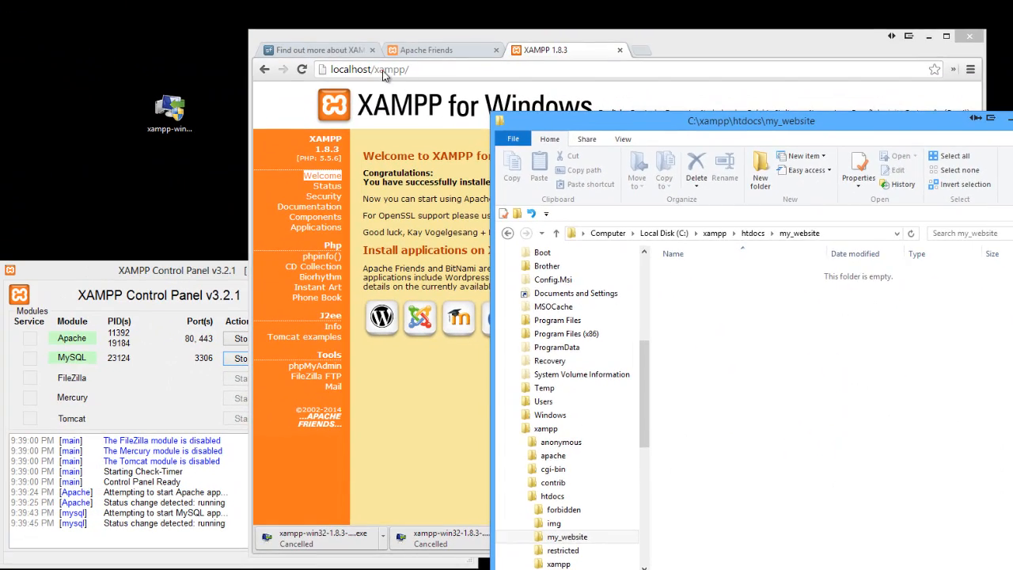
Load localhost/my_website in the browser
click(383, 71)
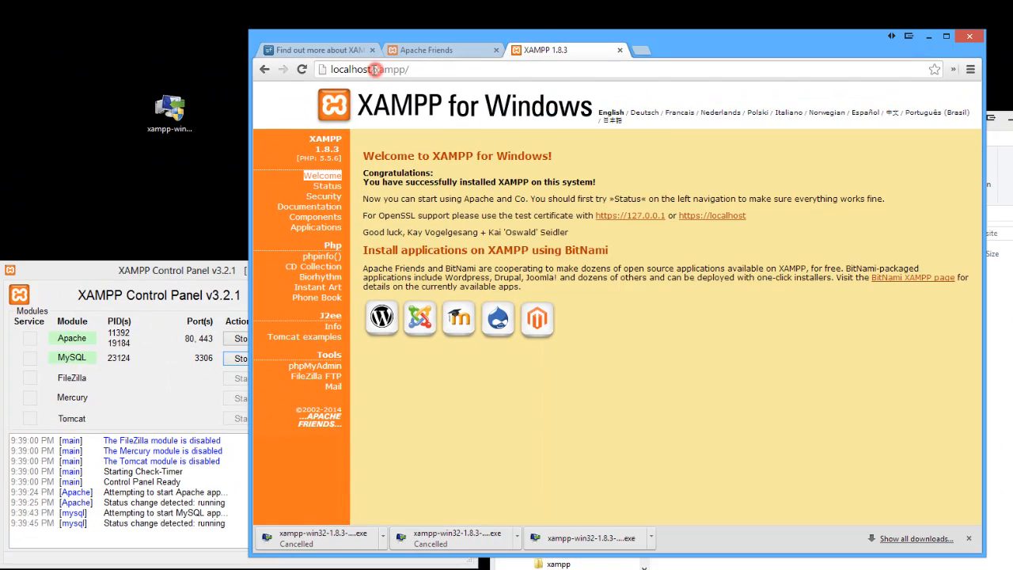
drag(374, 70, 433, 66)
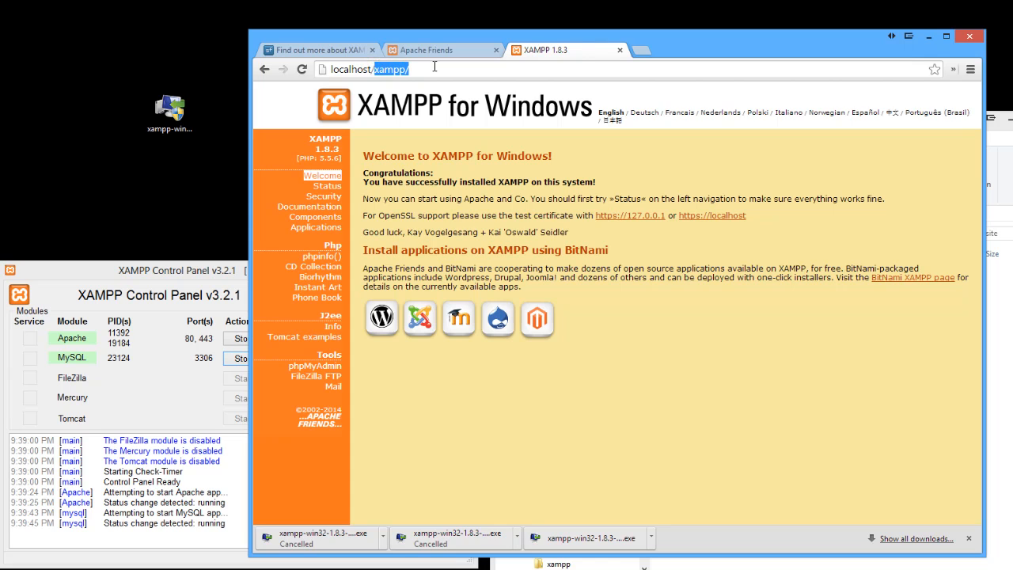
text(my_)
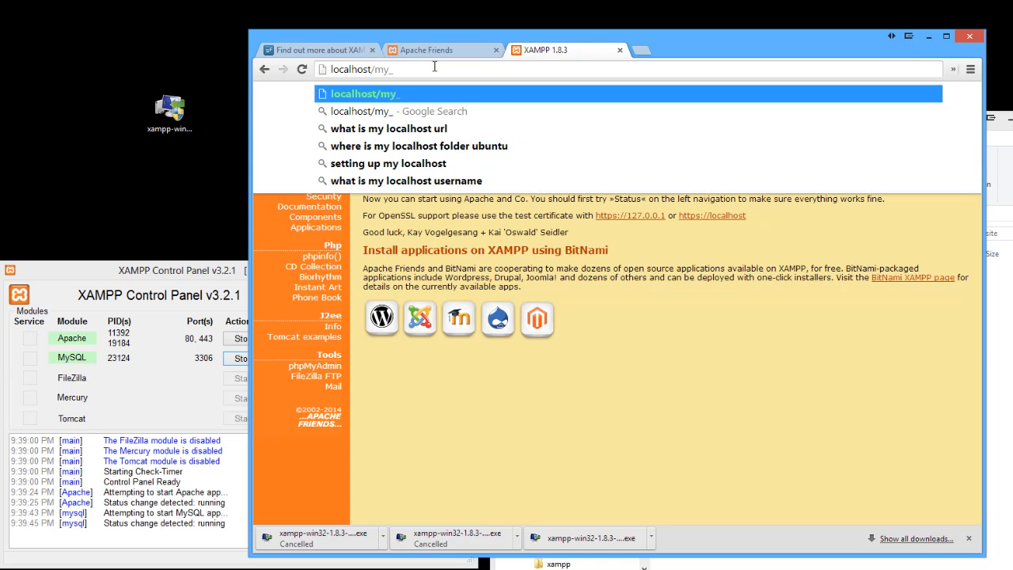
text(website)
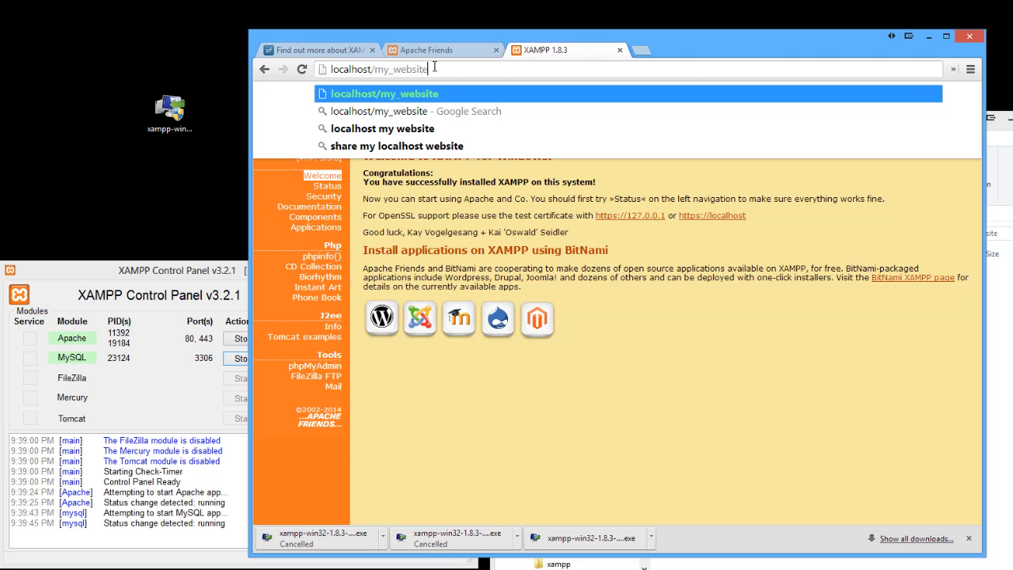
key(Return)
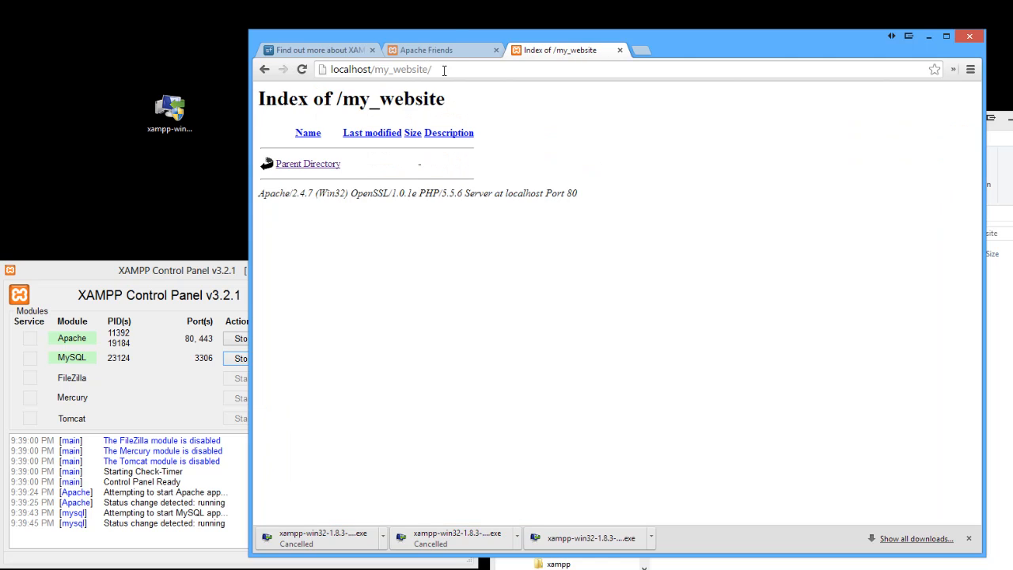
Create a new text document in my_website named index.html, accepting the file extension change
drag(456, 34, 214, 0)
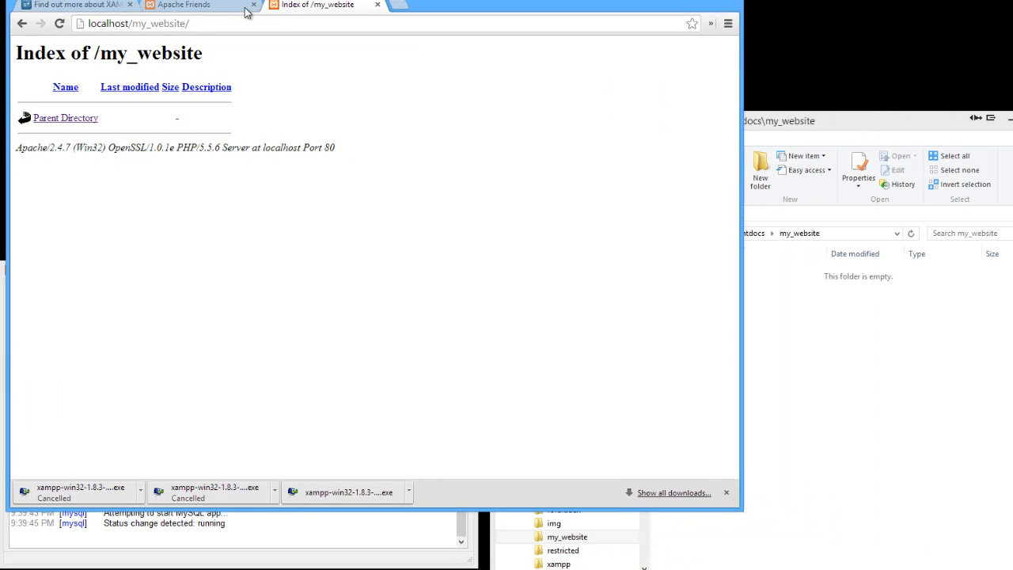
click(855, 369)
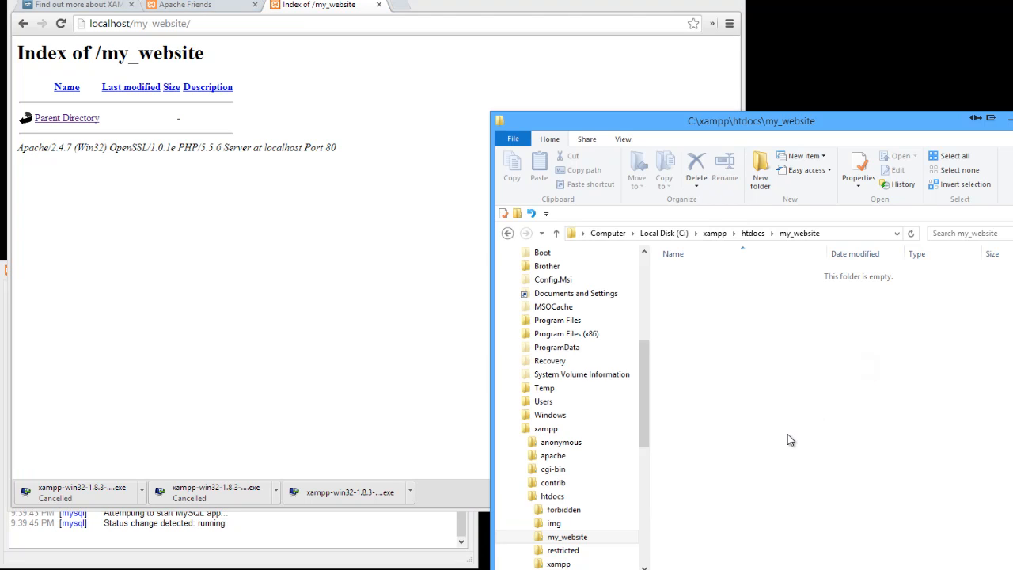
right_click(701, 316)
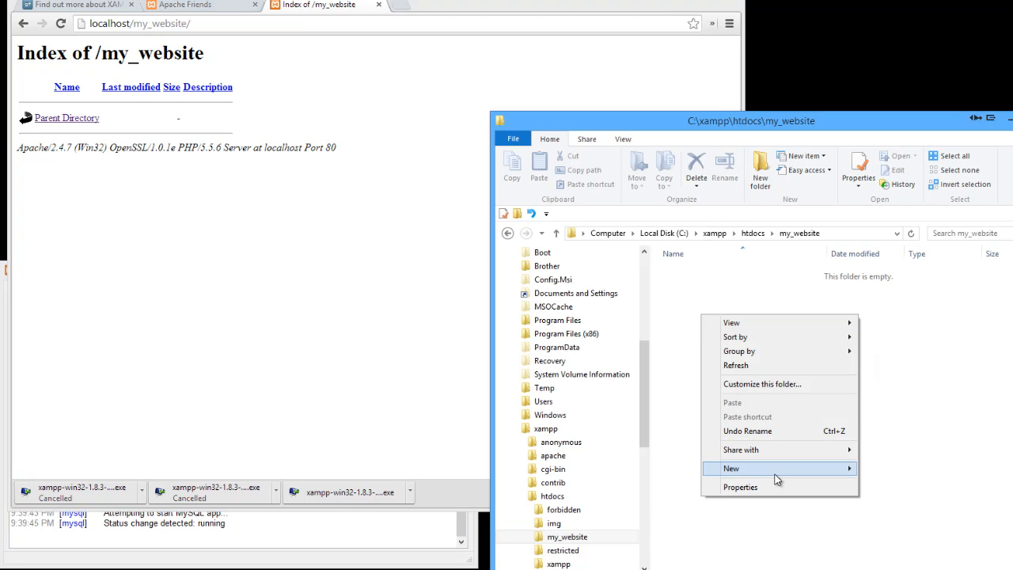
mouse_move(776, 470)
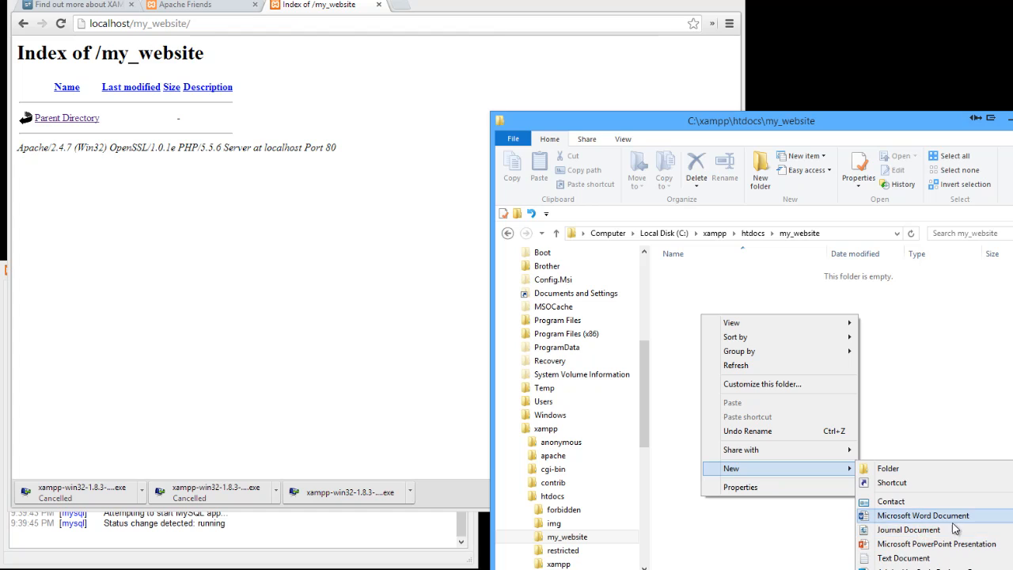
click(930, 557)
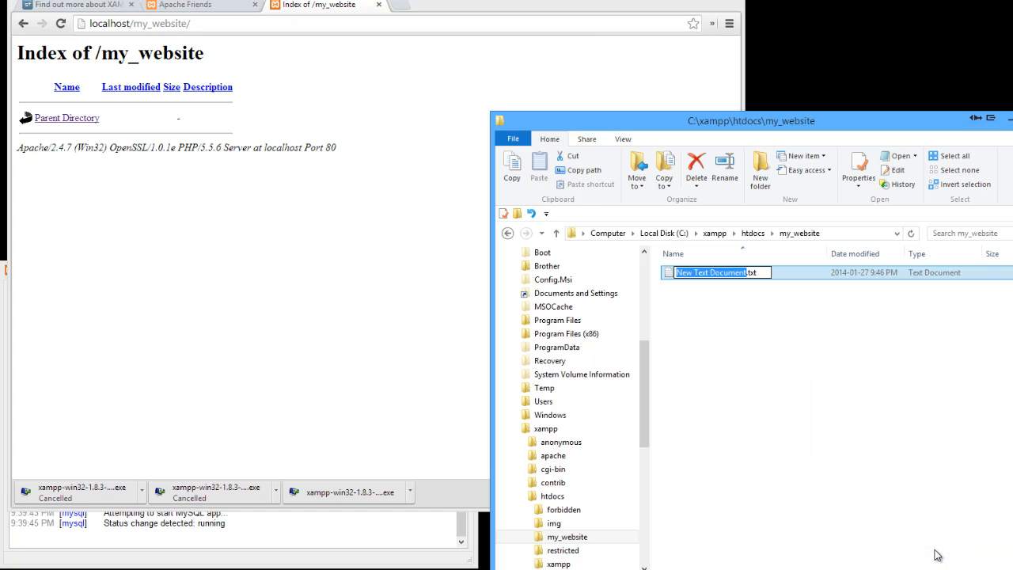
text(inde)
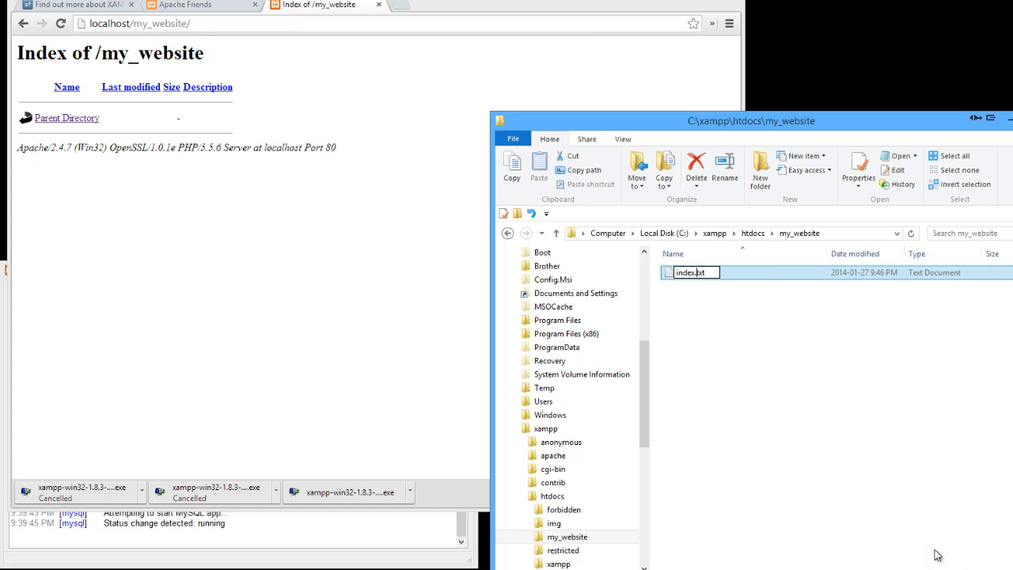
text(x)
key(Delete)
key(Delete)
key(Delete)
text(html)
key(Return)
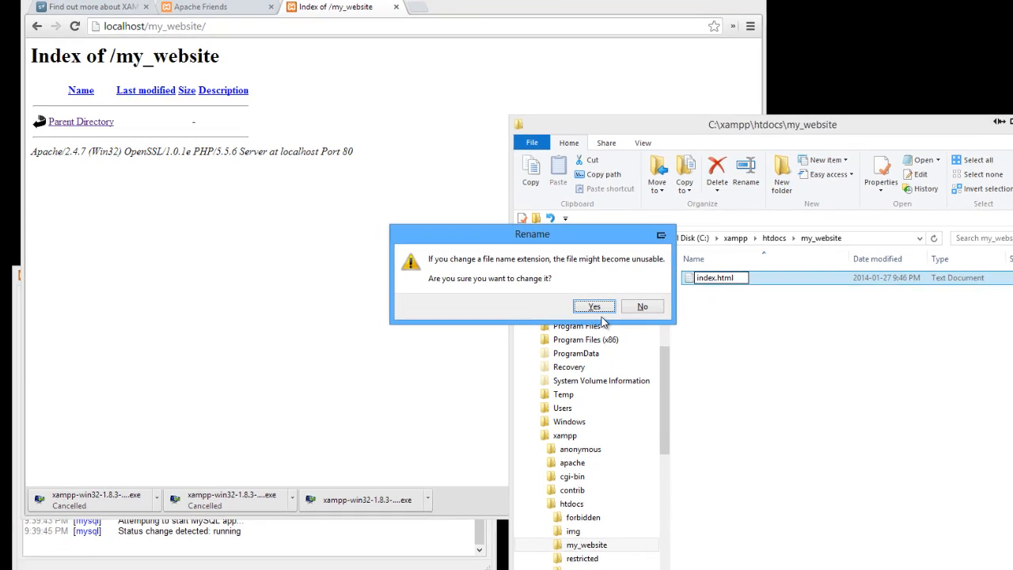
click(573, 300)
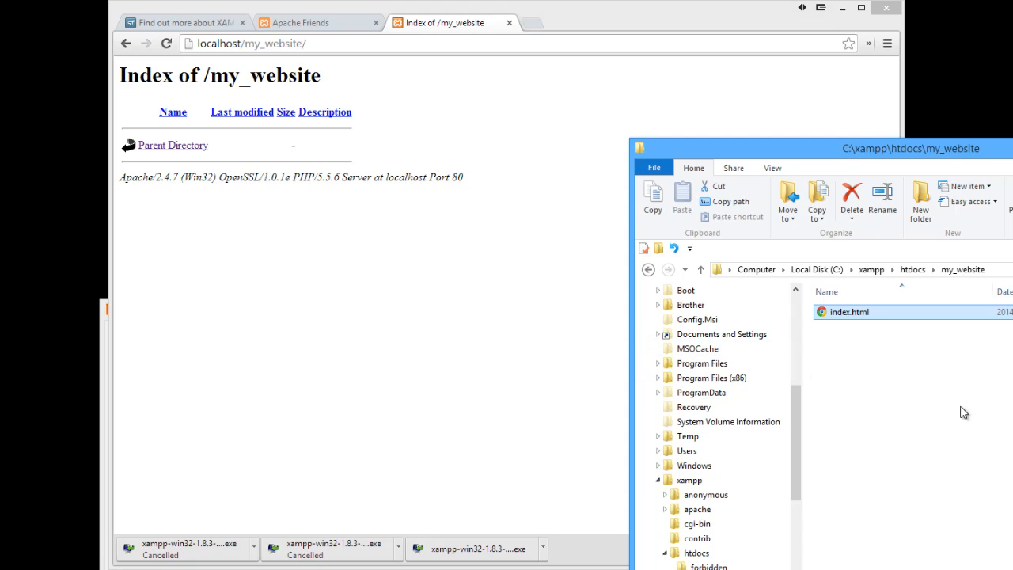
Reload localhost/my_website in the browser and arrange it beside the folder with index.html selected
click(428, 298)
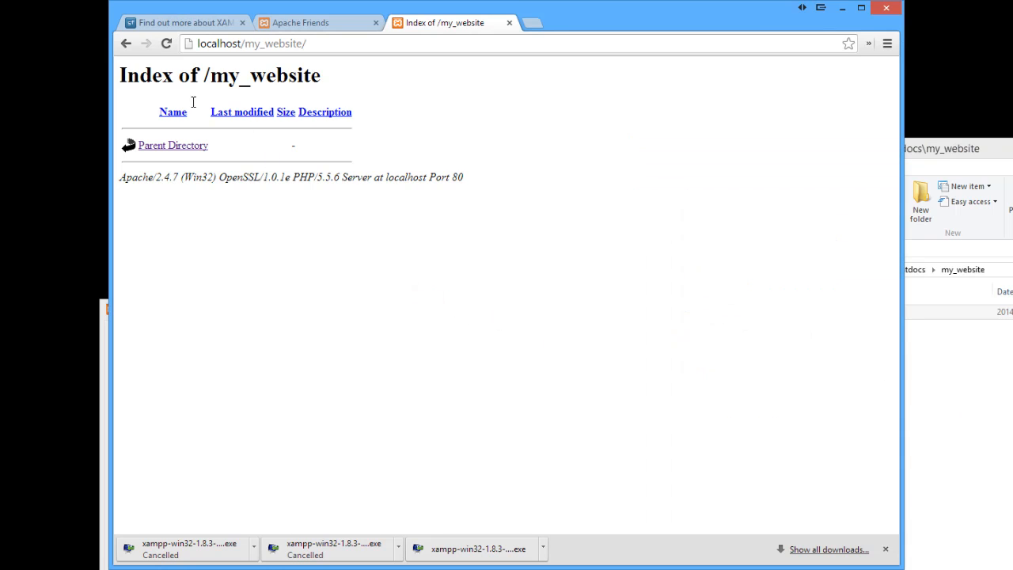
click(165, 44)
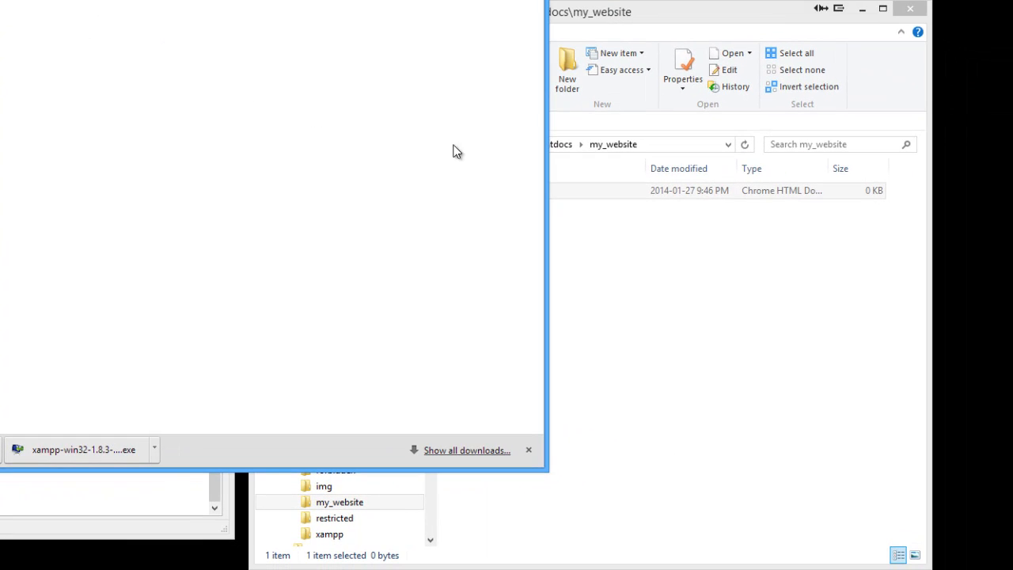
click(617, 316)
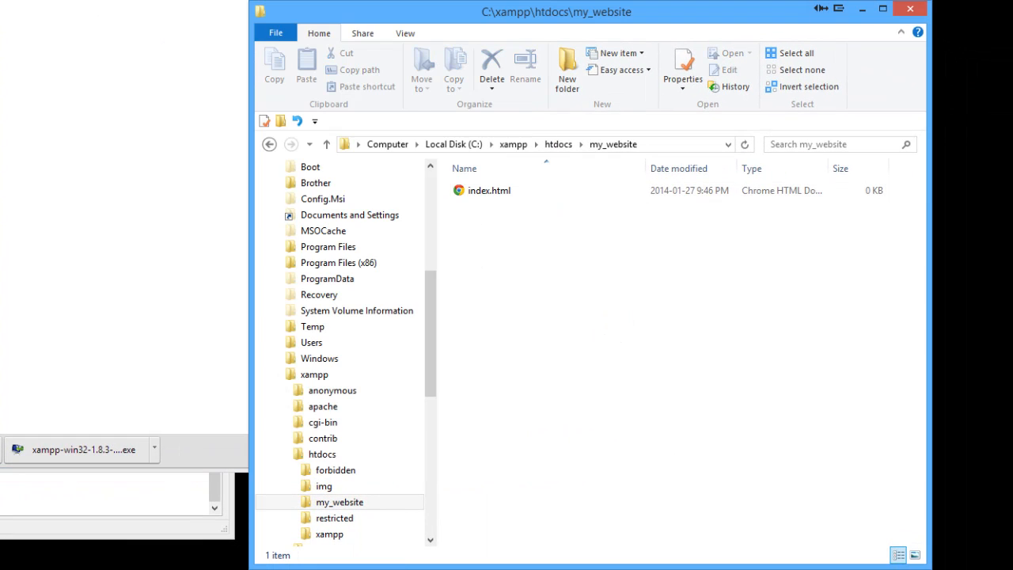
click(491, 193)
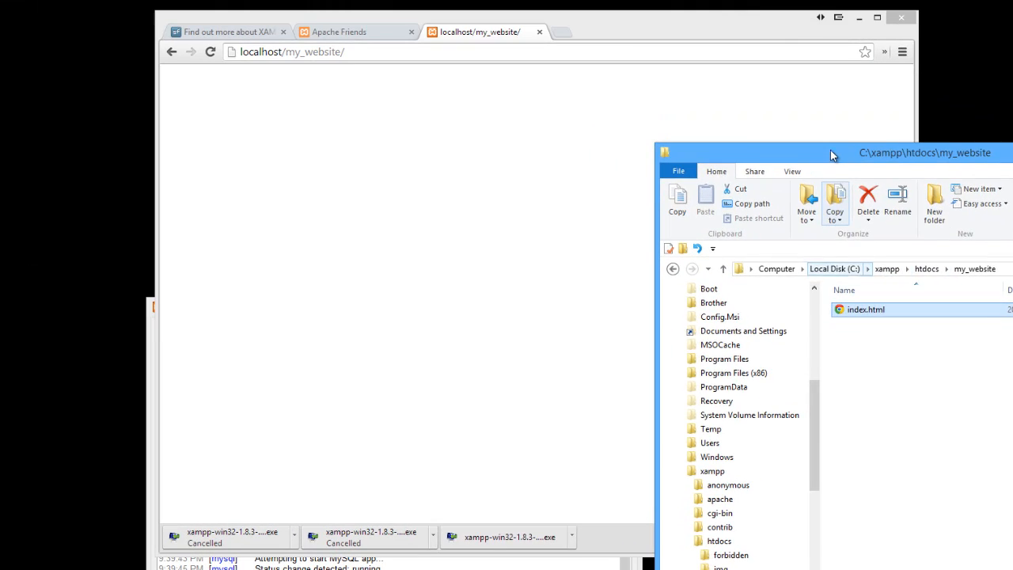
drag(830, 153, 544, 71)
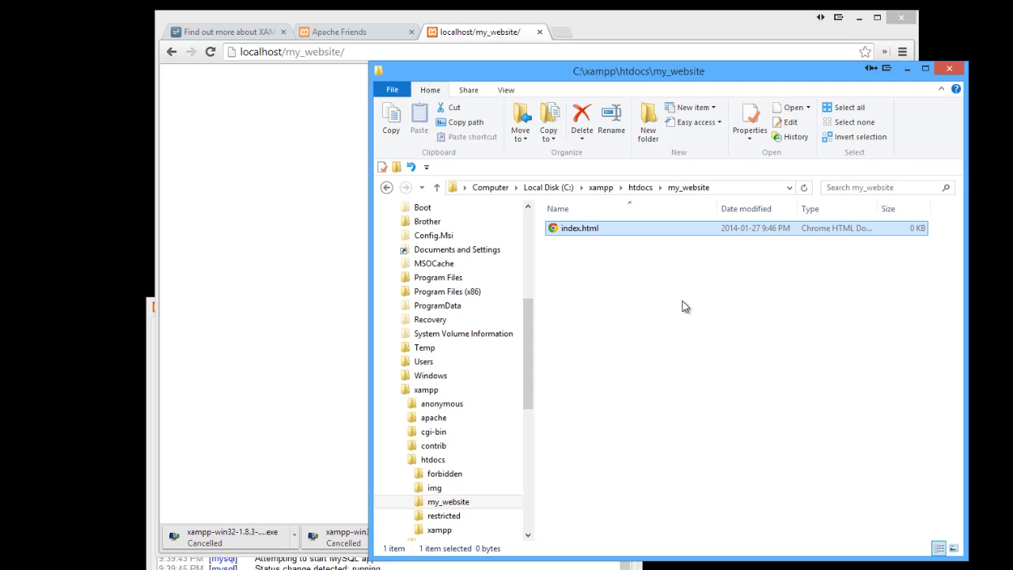
drag(522, 74, 565, 114)
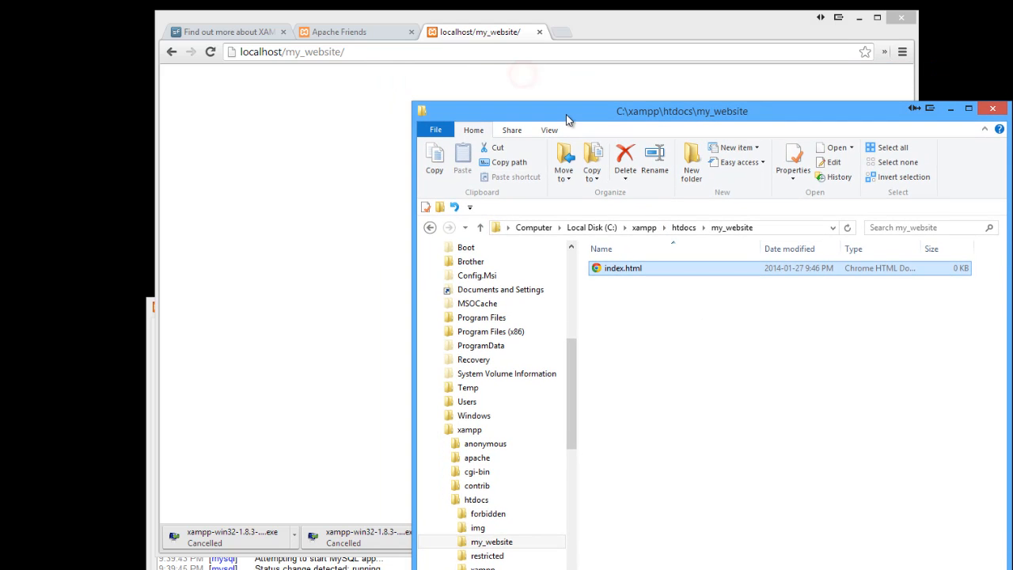